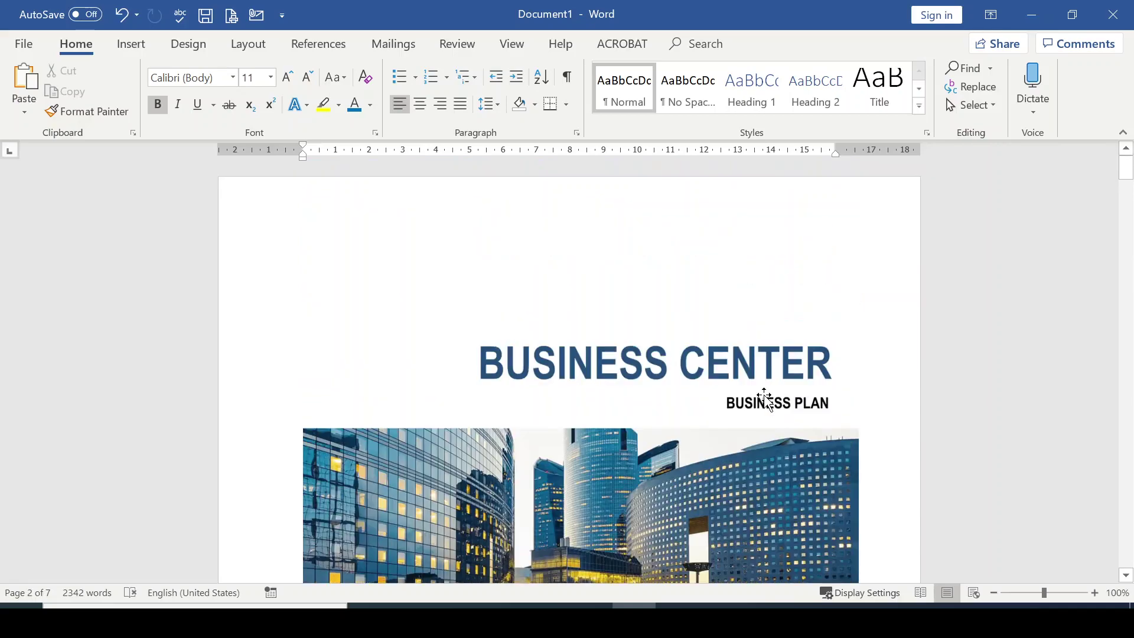
- Scroll to the Introduction heading, push it onto a new page, then undo that page break
scroll(764, 397, "down", 15)
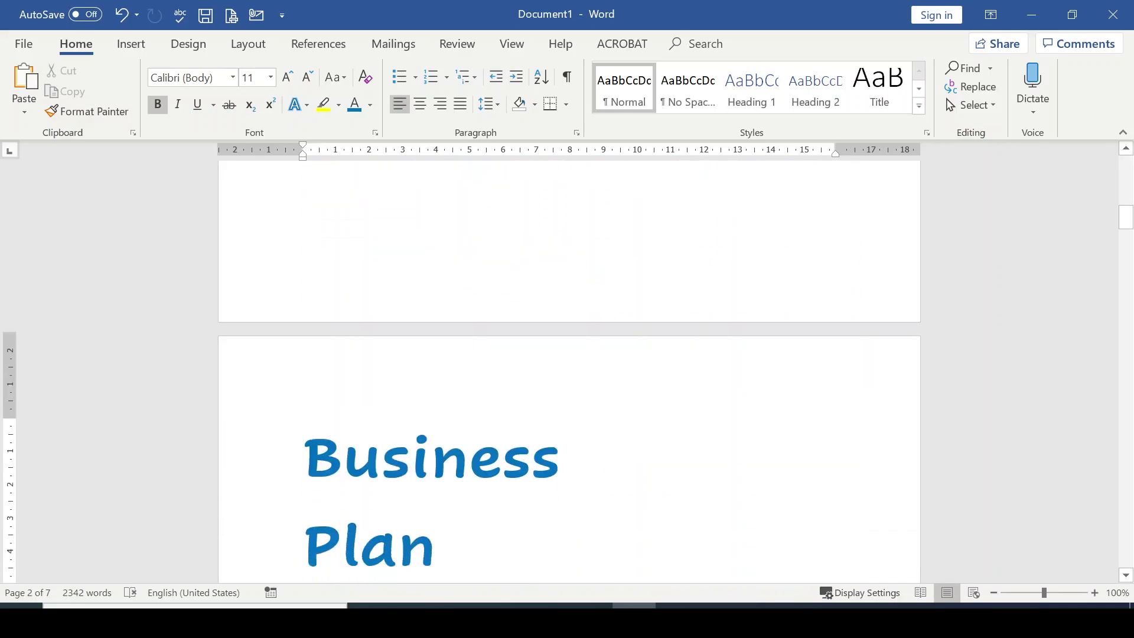
scroll(691, 417, "down", 10)
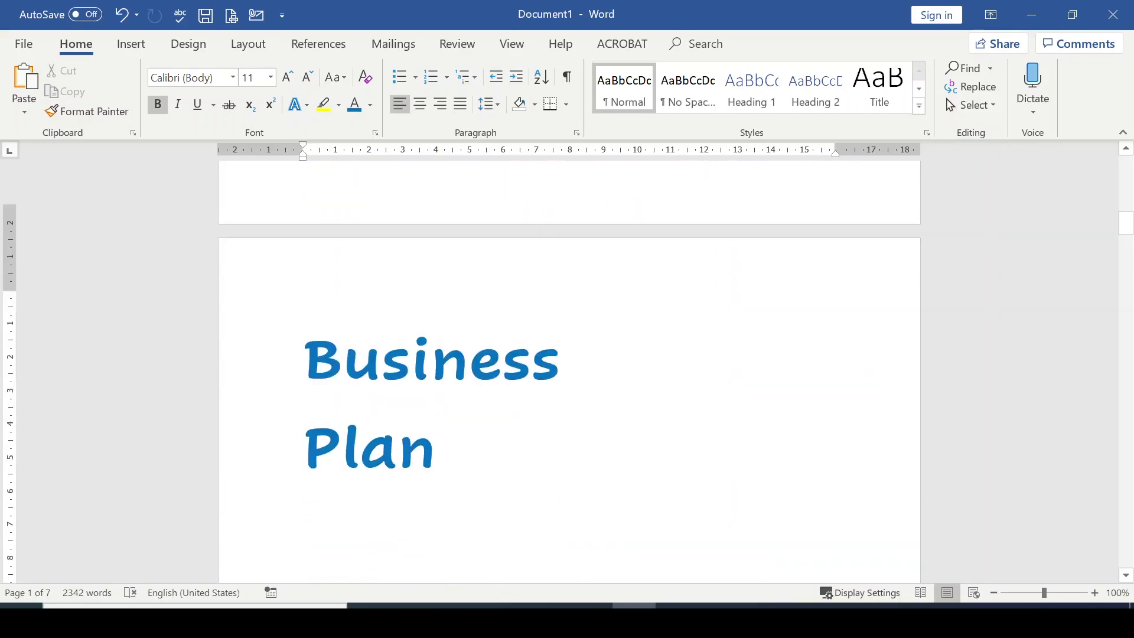
scroll(703, 355, "down", 14)
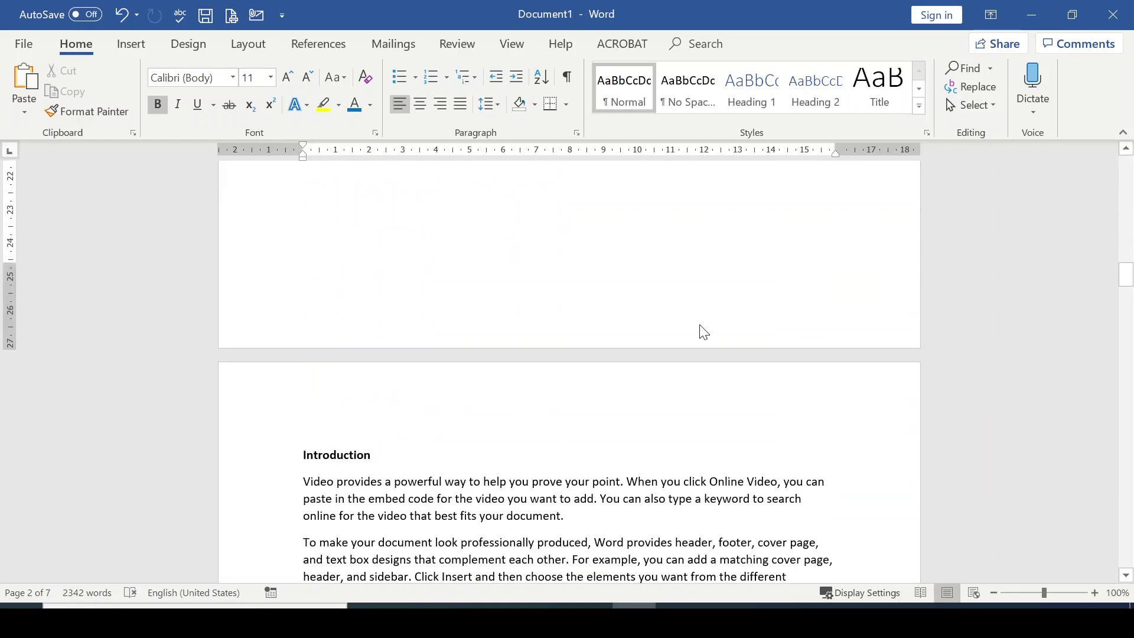
scroll(567, 372, "down", 15)
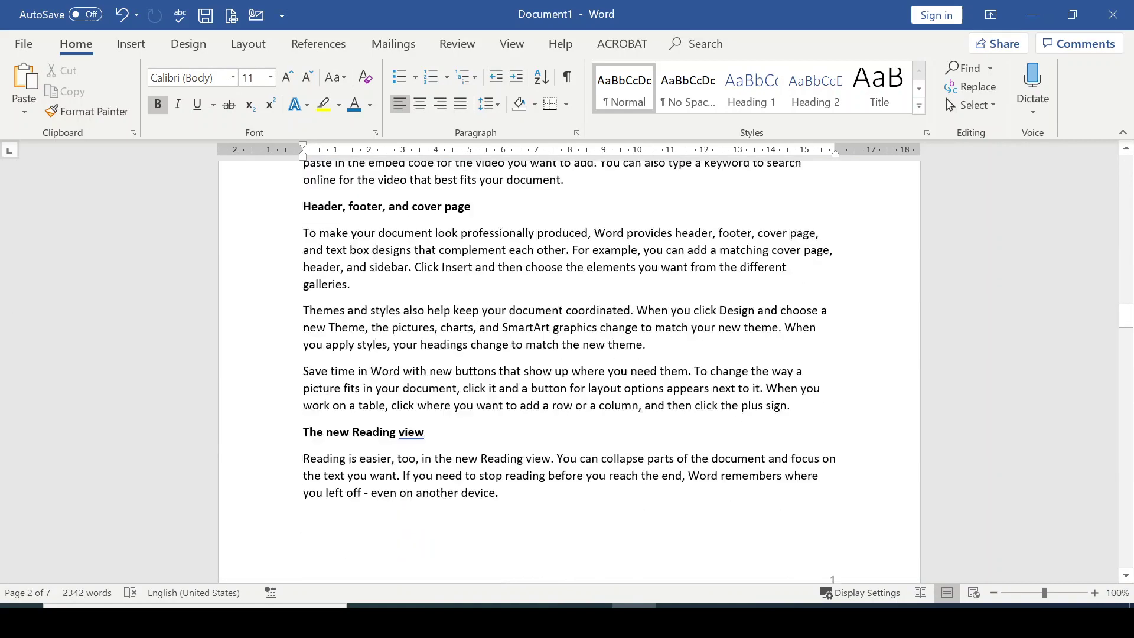
scroll(807, 372, "down", 2)
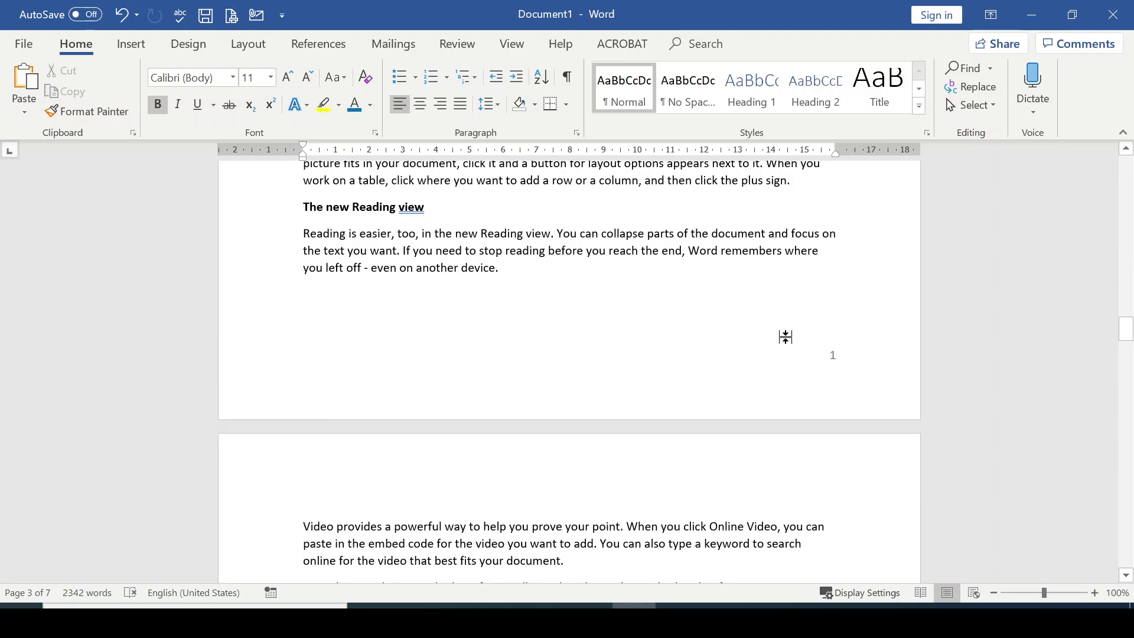
scroll(785, 334, "down", 2)
scroll(838, 283, "down", 3)
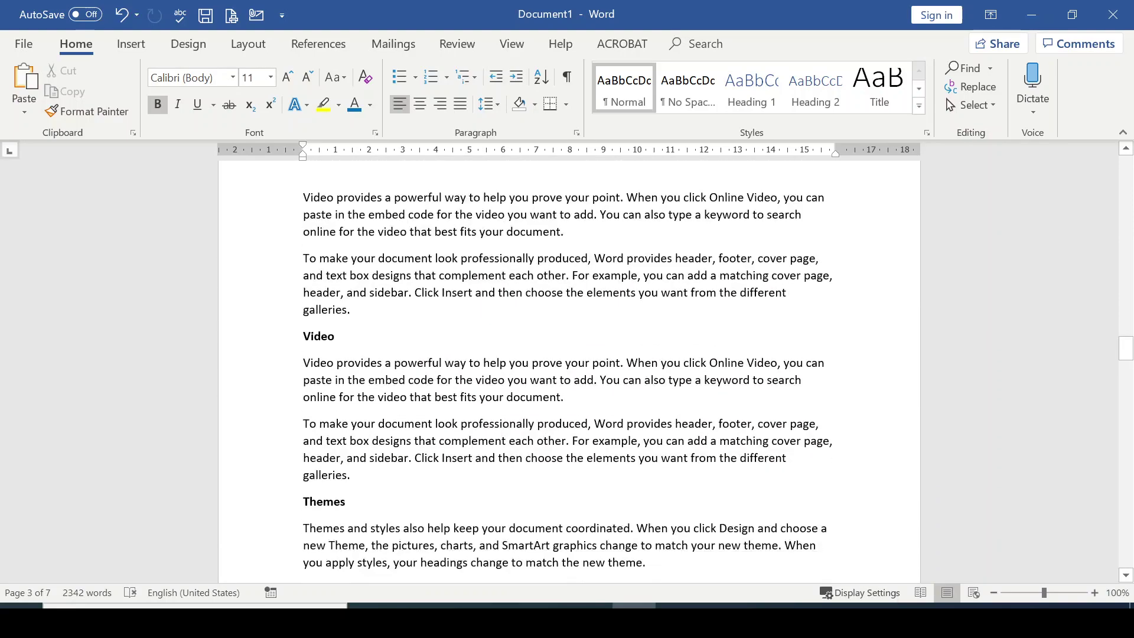
key("Home")
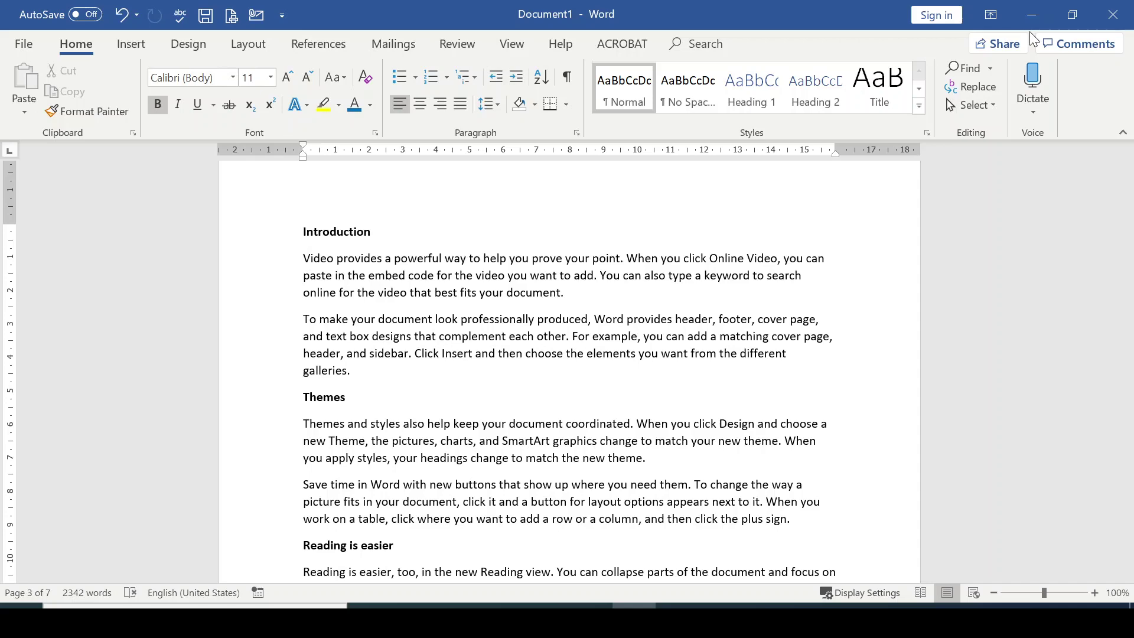
key("ctrl+z")
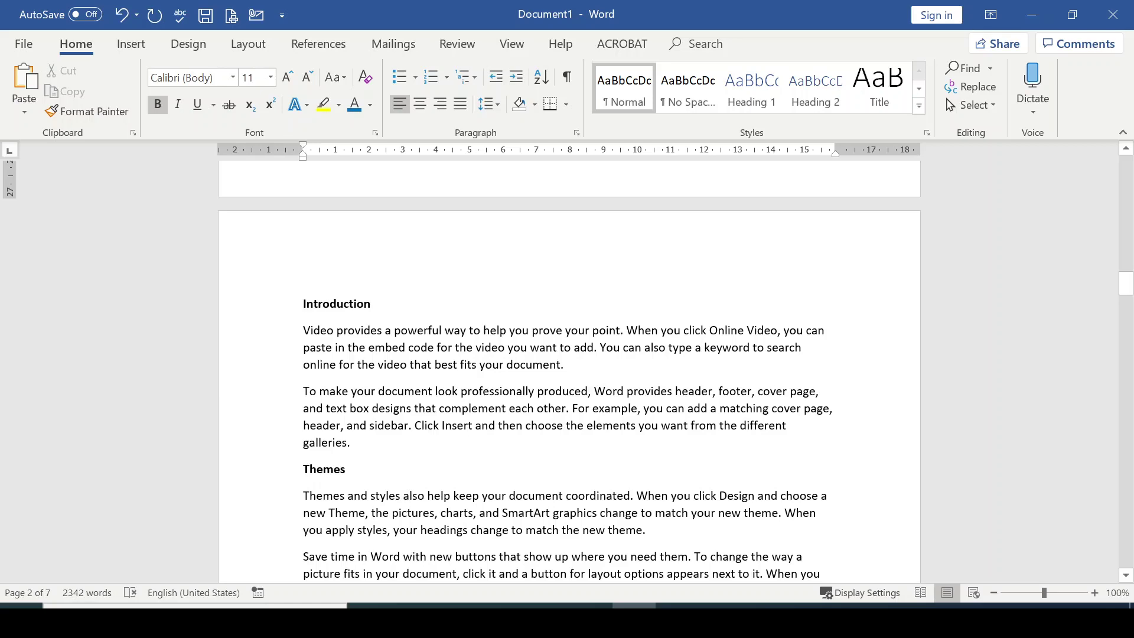
- Undo the page break and place the cursor just before the Introduction heading
scroll(567, 371, "down", 12)
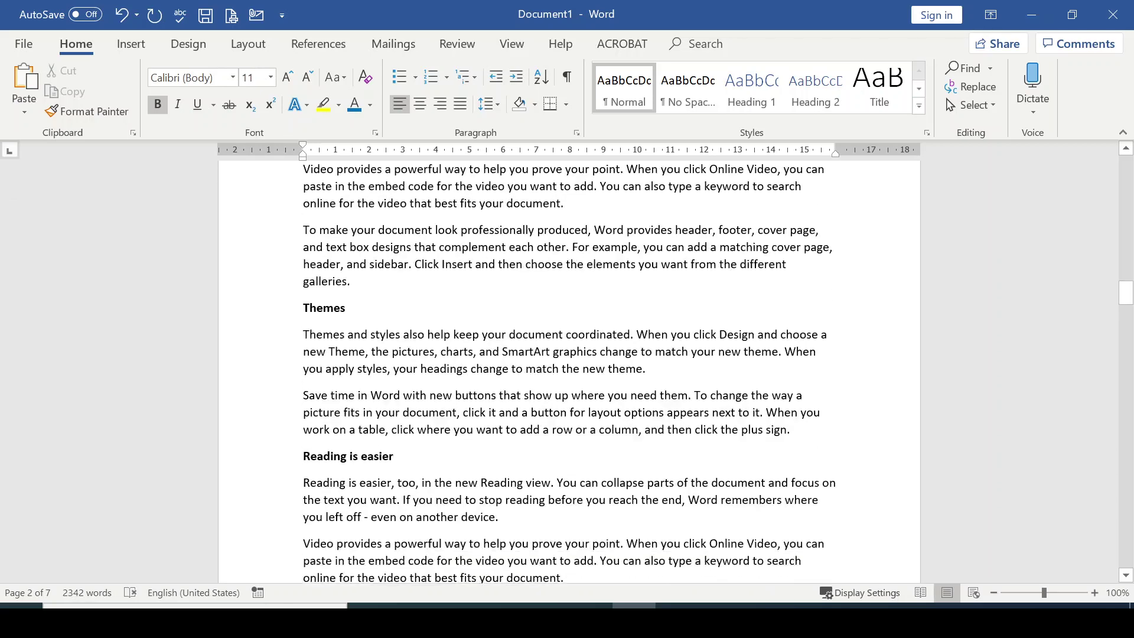
key("ctrl+z")
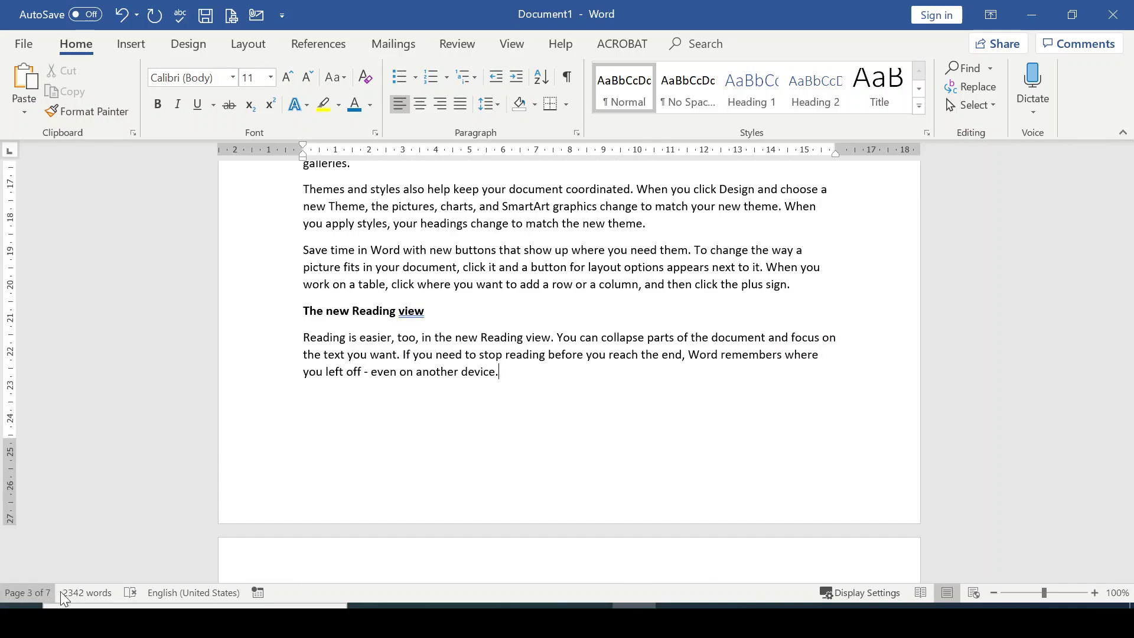
scroll(559, 471, "up", 5)
scroll(569, 366, "up", 10)
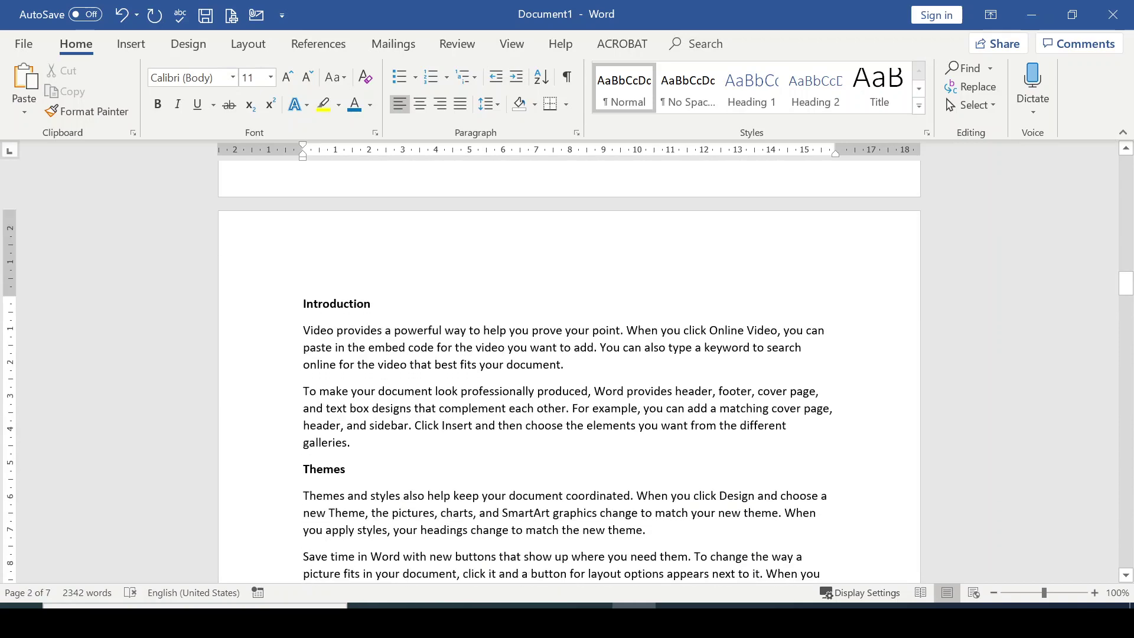
left_click(304, 303)
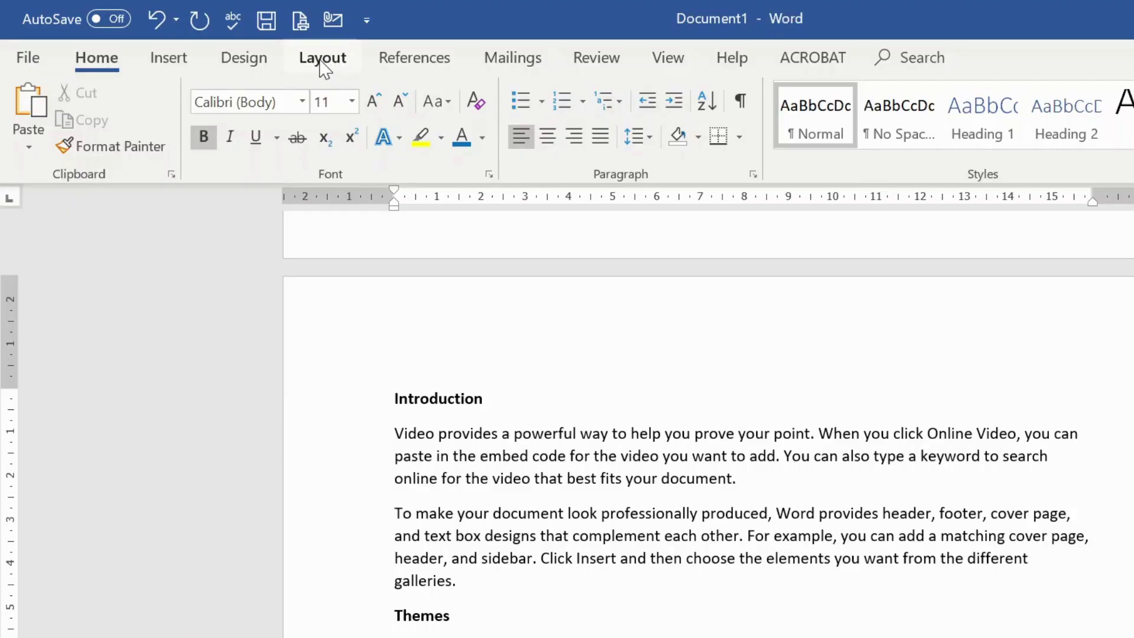
- Insert a Next Page section break before Introduction from the Layout Breaks menu
left_click(323, 68)
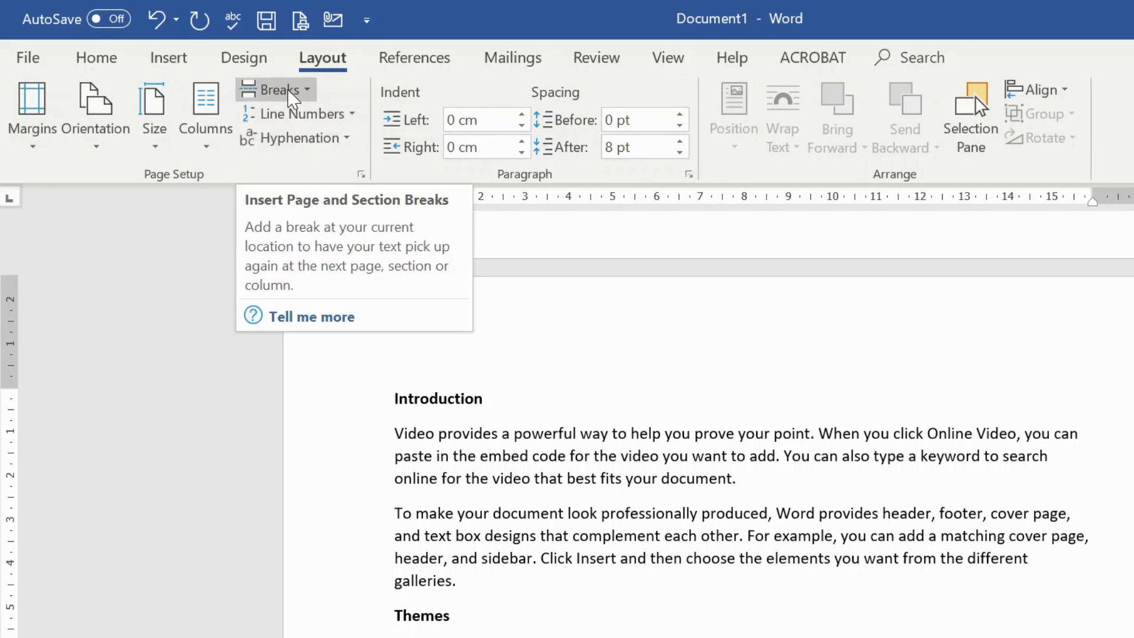
left_click(308, 91)
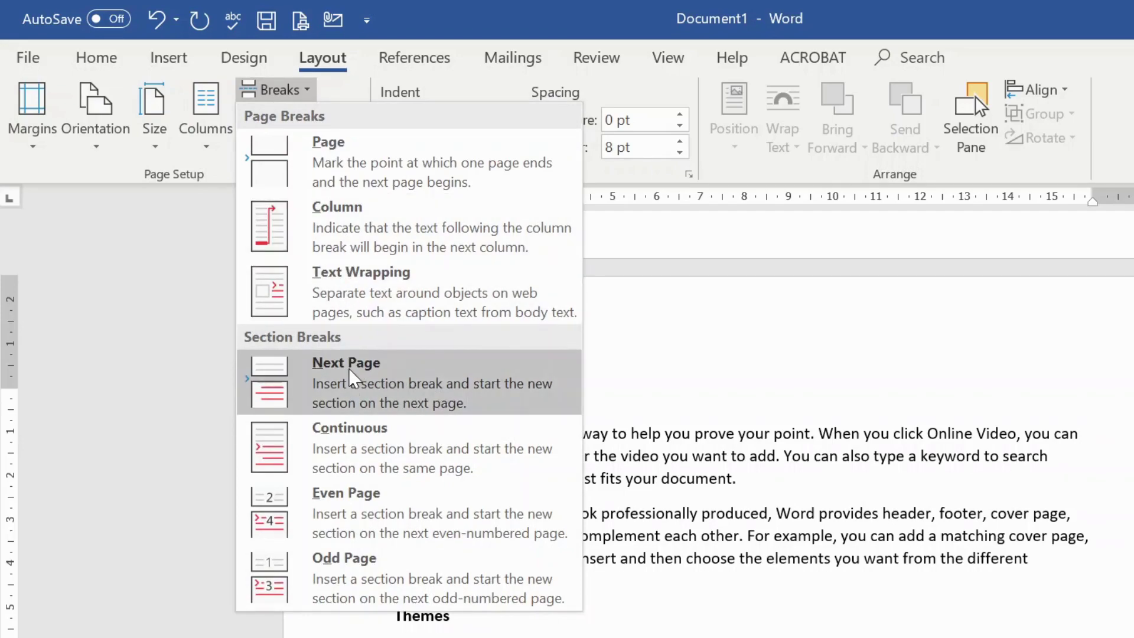
left_click(438, 390)
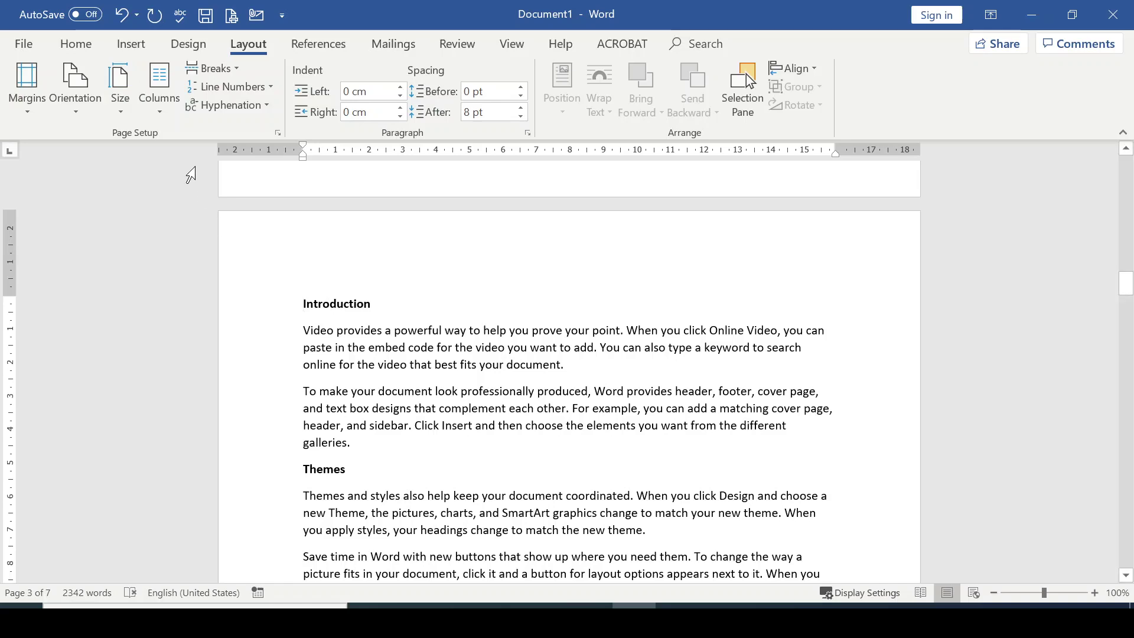
left_click(76, 43)
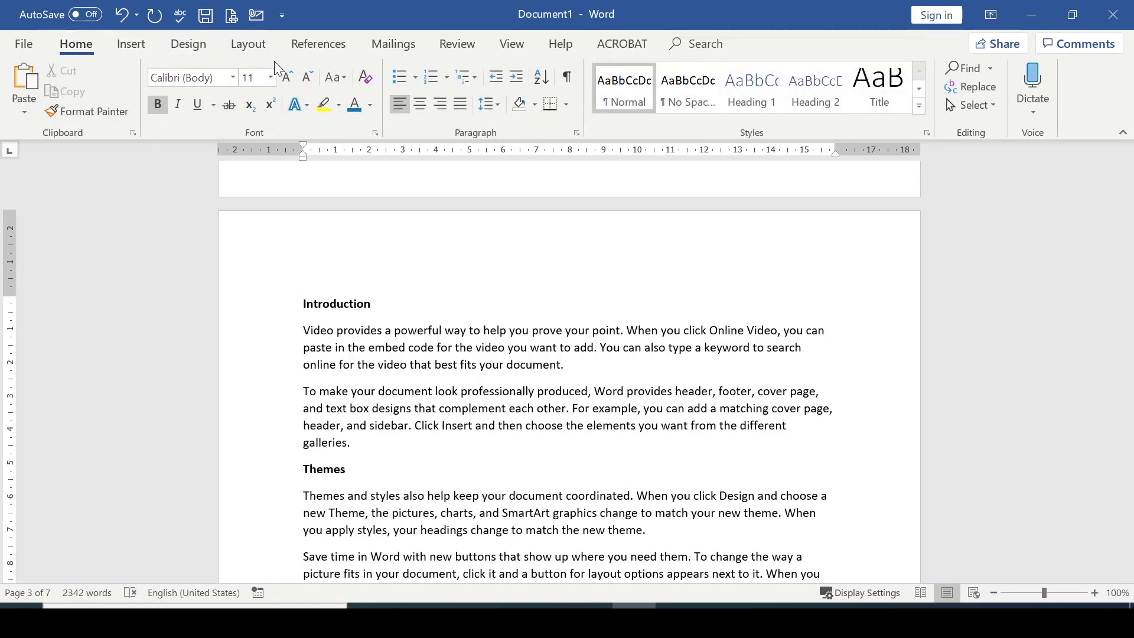
- Show formatting marks to confirm the Next Page section break, then hide them again
left_click(568, 83)
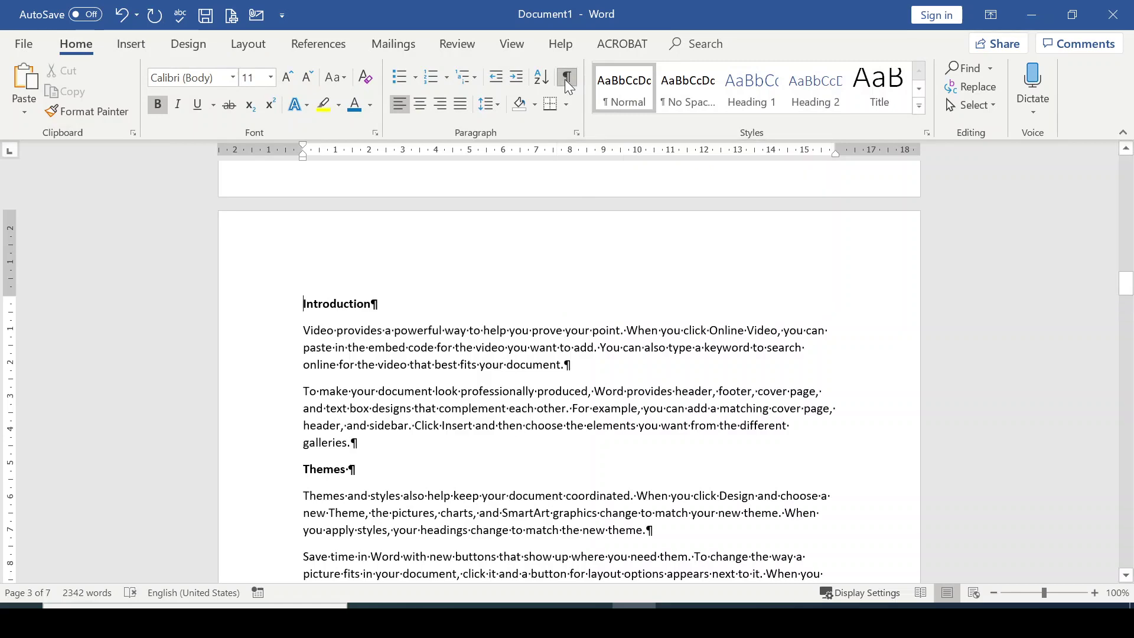
scroll(569, 366, "up", 5)
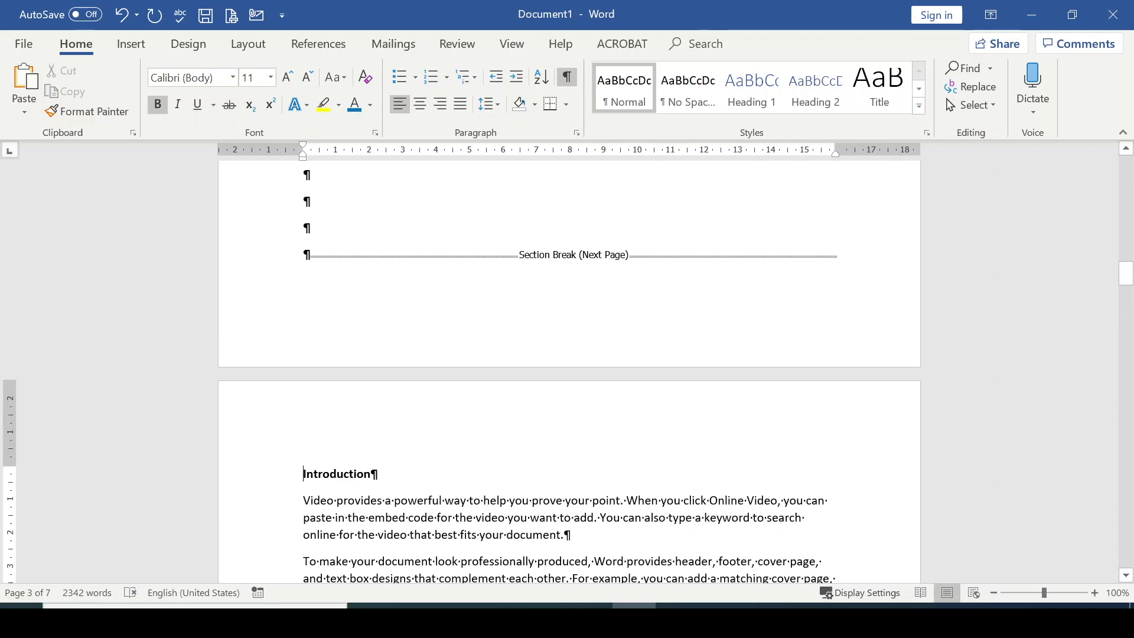
scroll(569, 367, "down", 3)
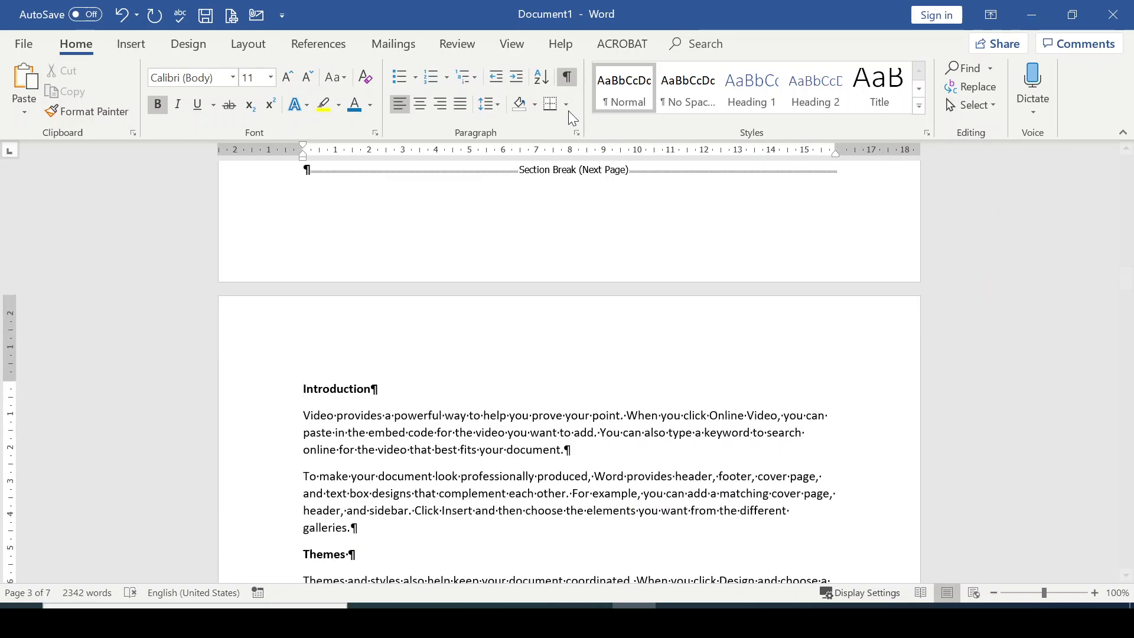
left_click(567, 76)
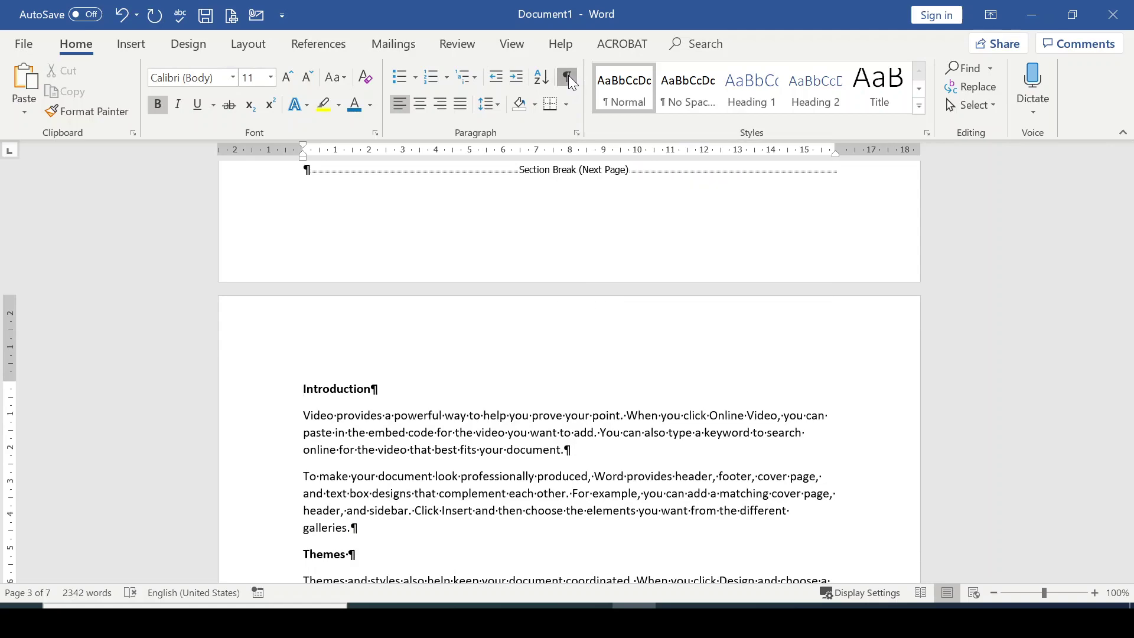
scroll(569, 366, "down", 2)
scroll(569, 366, "down", 1)
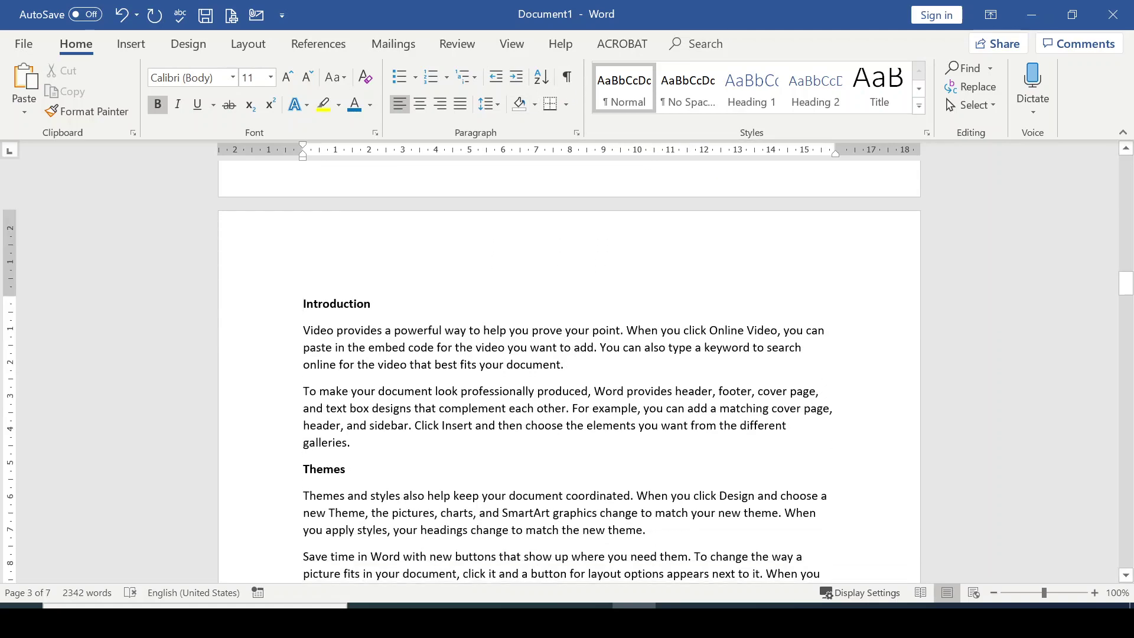
scroll(569, 366, "up", 1)
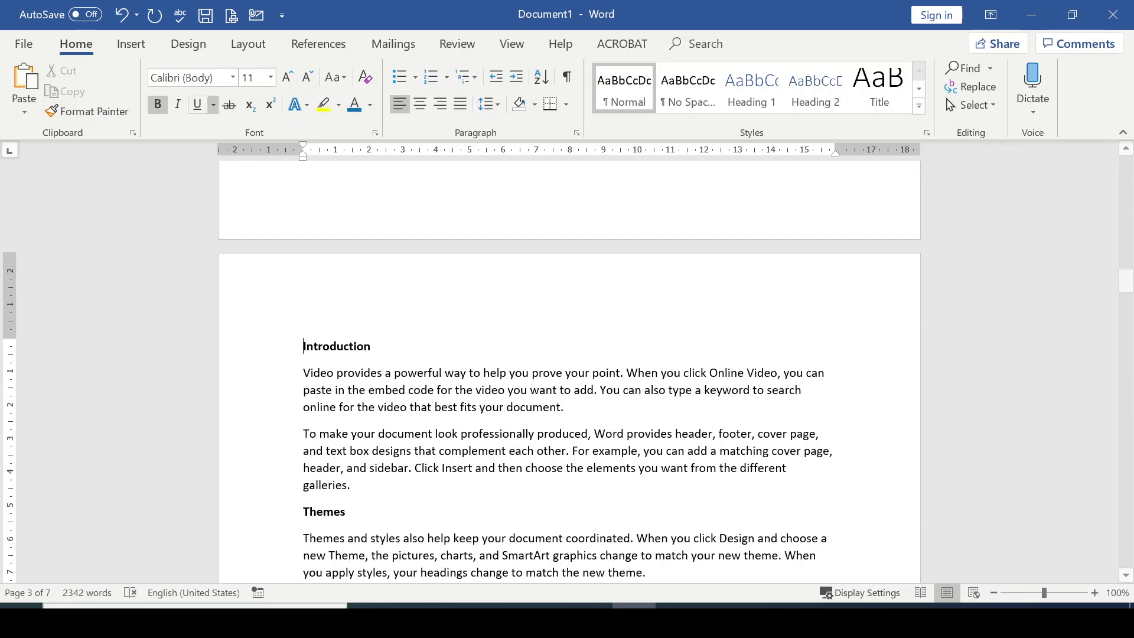
- Add a Plain Number 3 page number at the bottom of the page
left_click(133, 47)
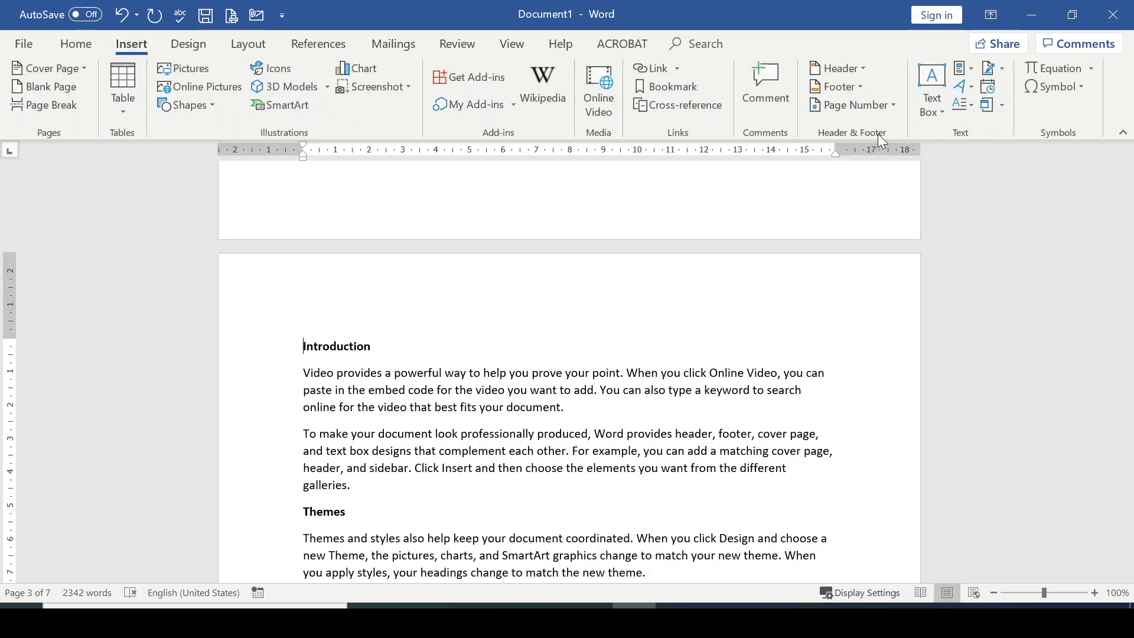
left_click(895, 105)
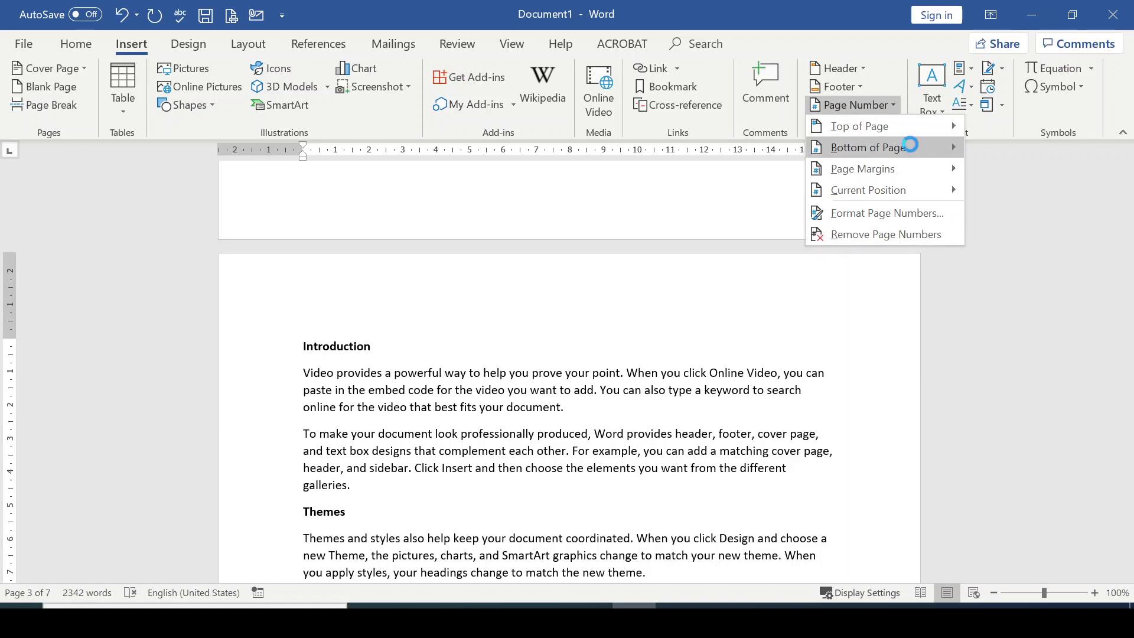
mouse_move(913, 147)
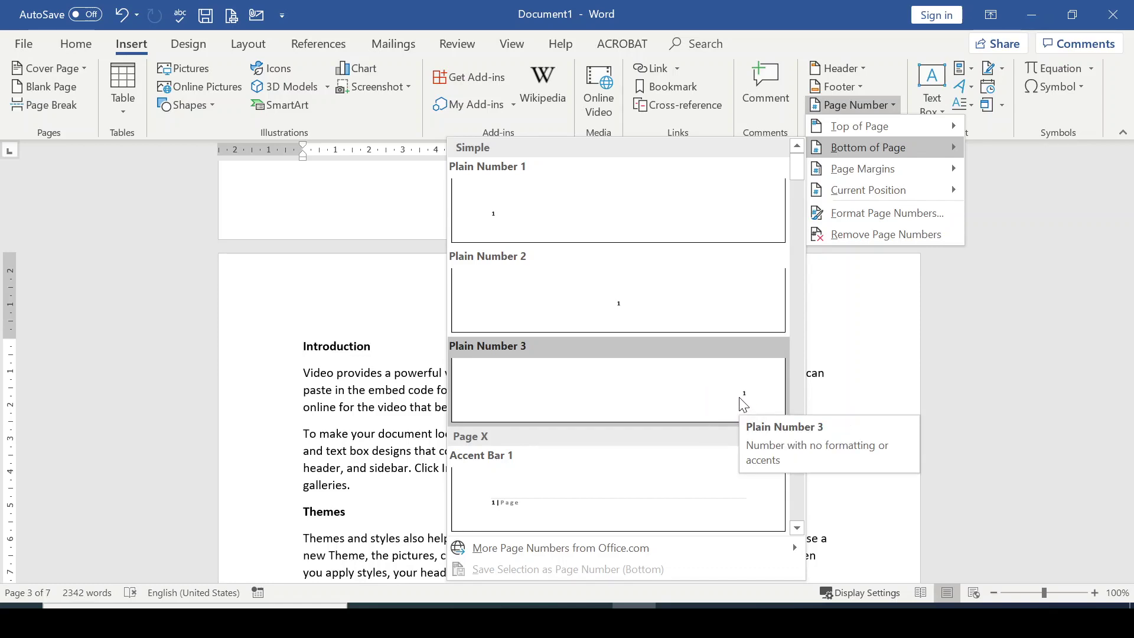
left_click(740, 399)
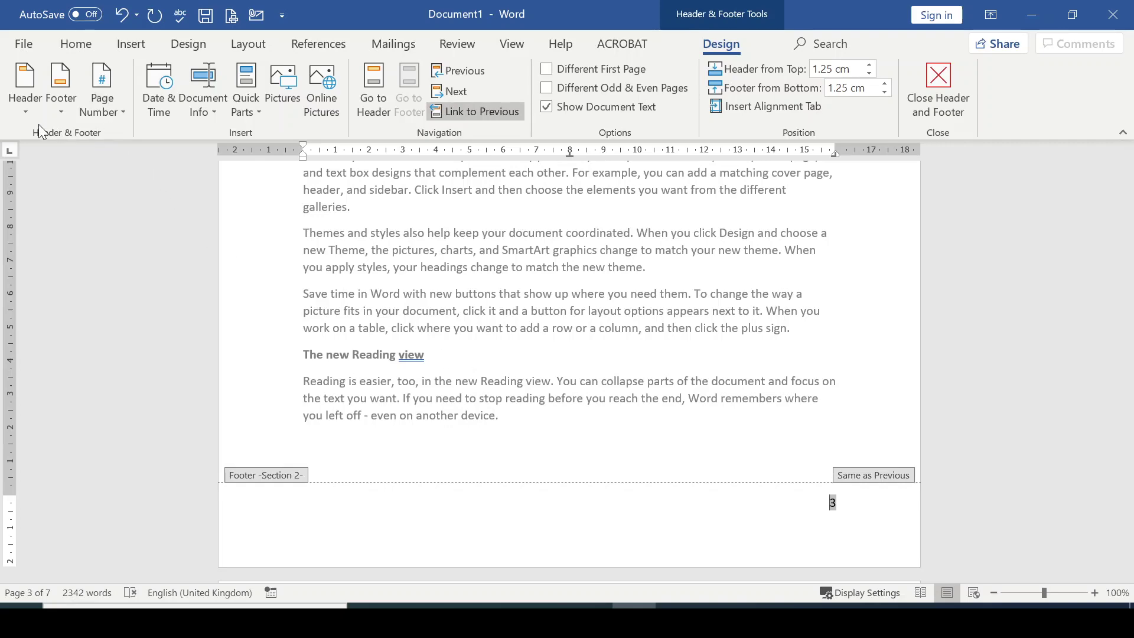
- Set the Introduction section's page numbering to start at 1
left_click(125, 115)
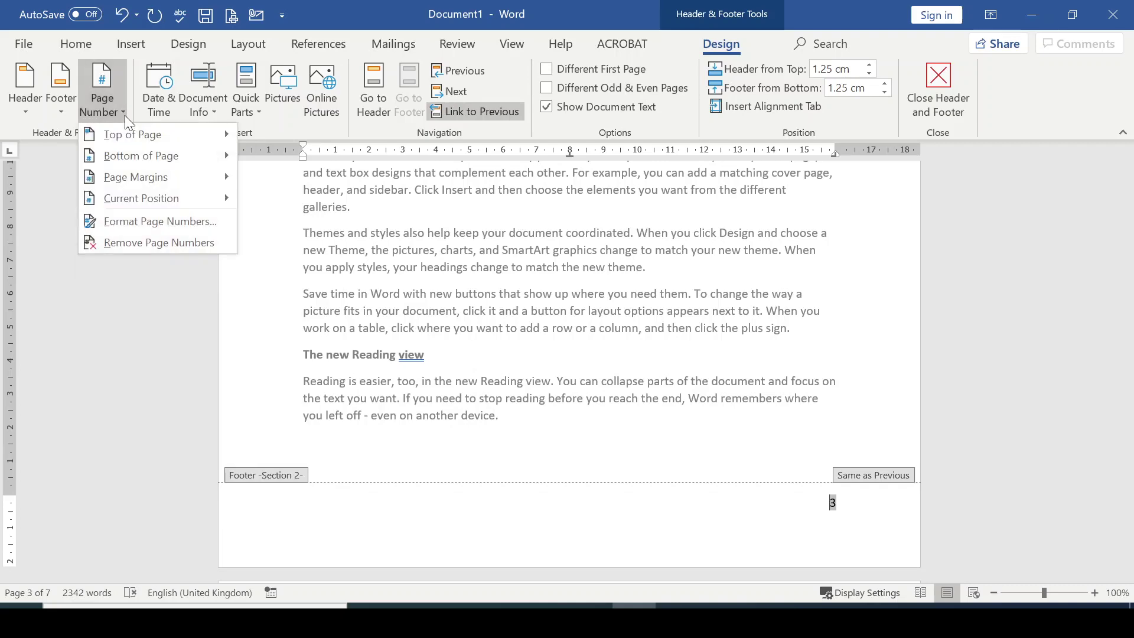
left_click(169, 221)
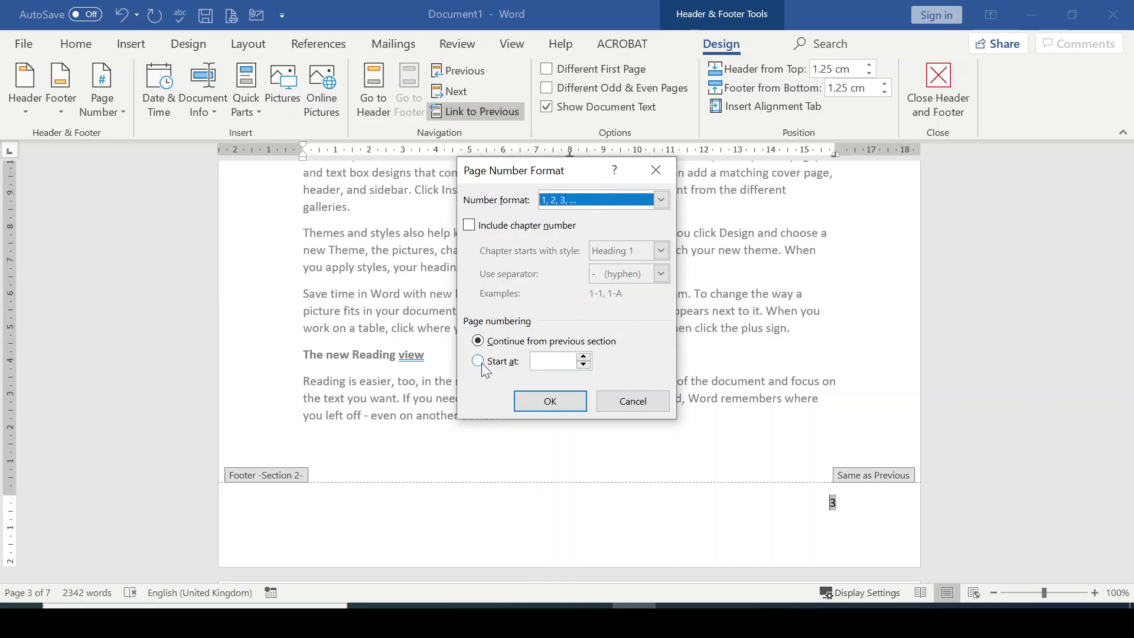
left_click(524, 363)
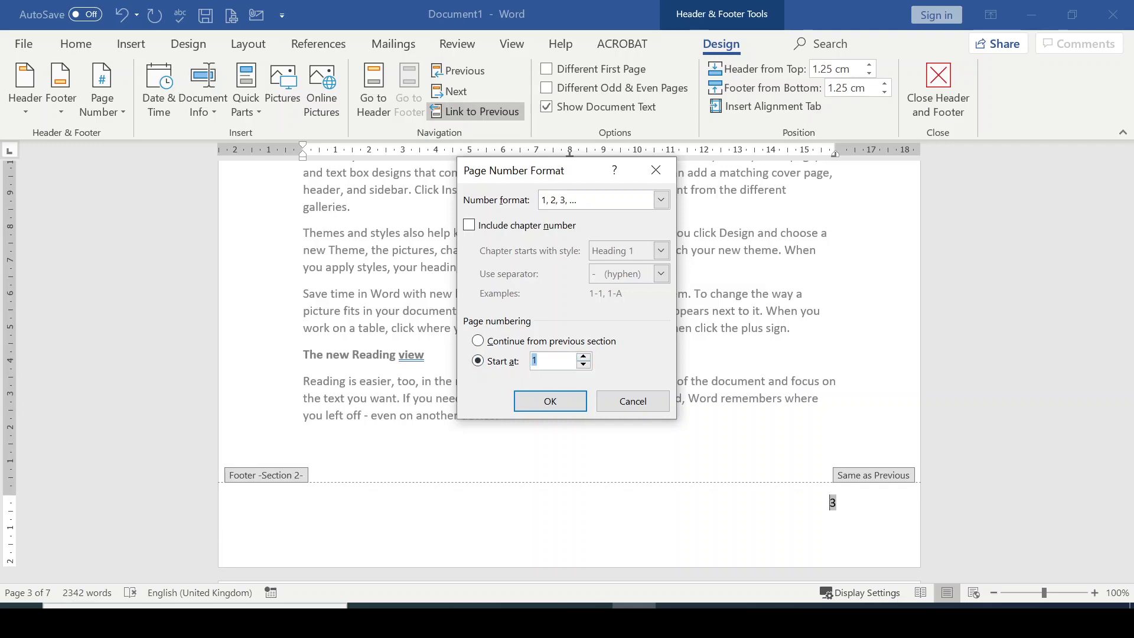
left_click(555, 406)
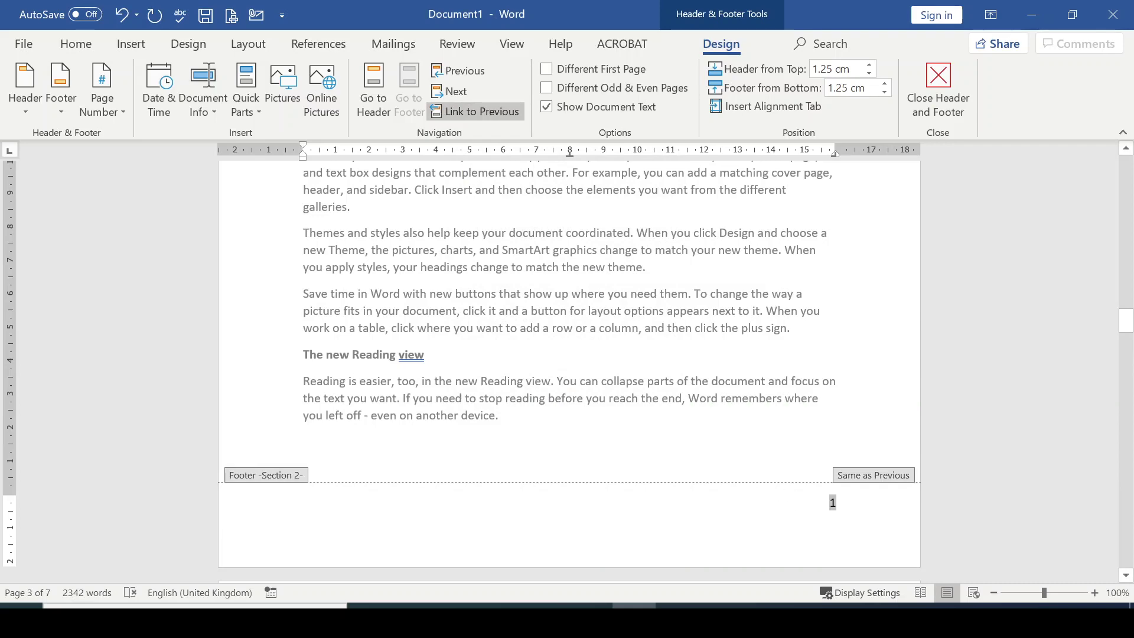
scroll(604, 420, "up", 1)
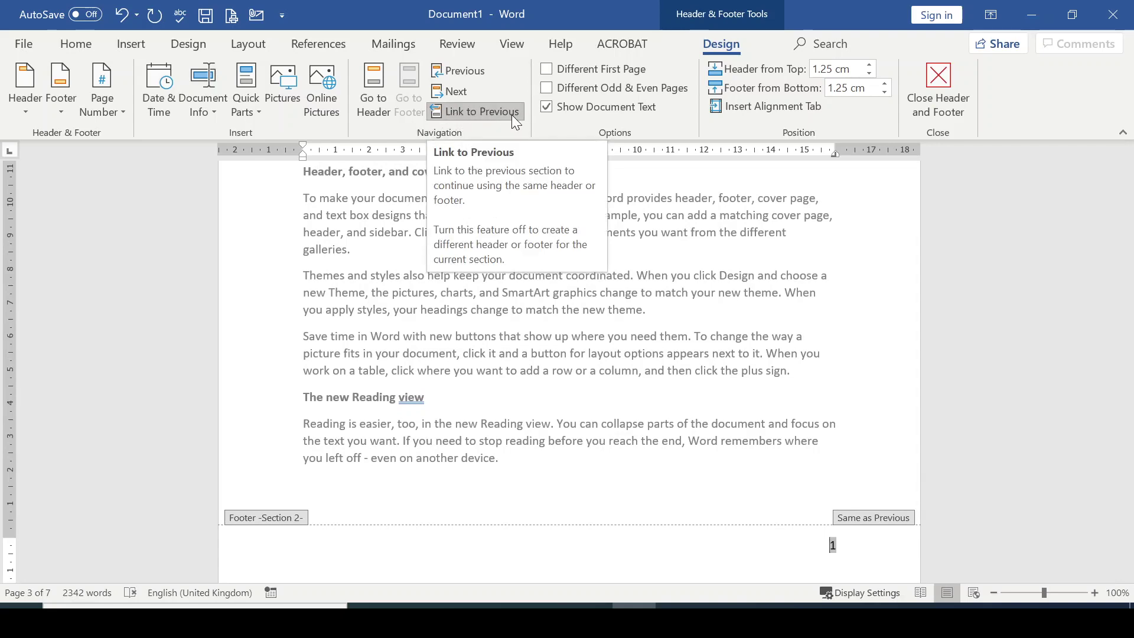
- Turn off Link to Previous for the Introduction footer and move up to the cover-page footers
left_click(473, 115)
scroll(507, 390, "up", 7)
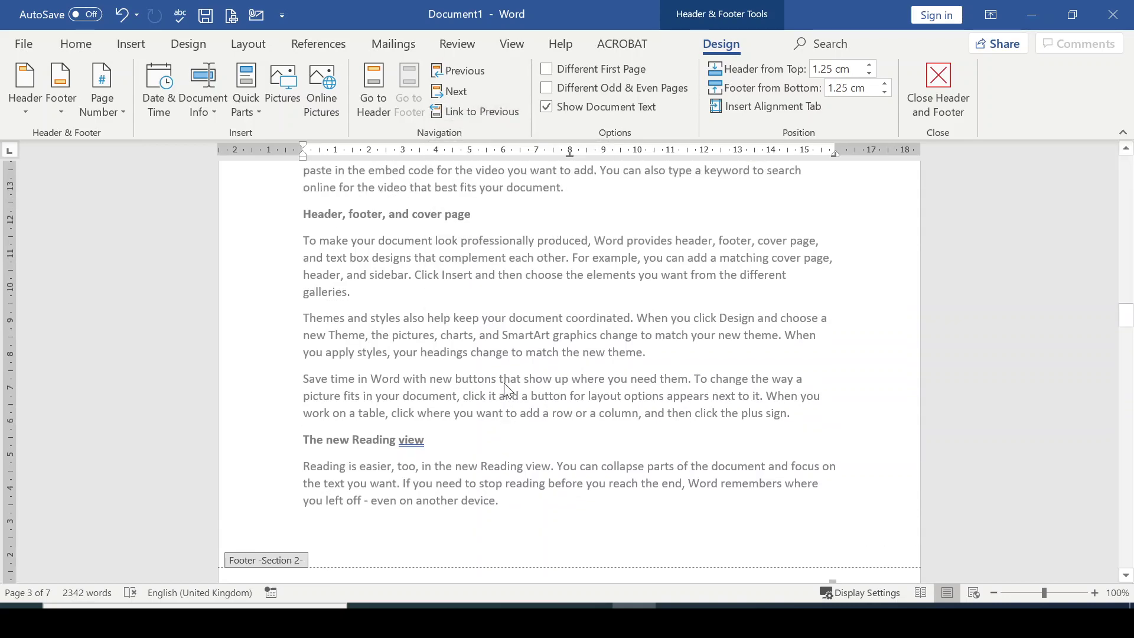
scroll(505, 383, "up", 8)
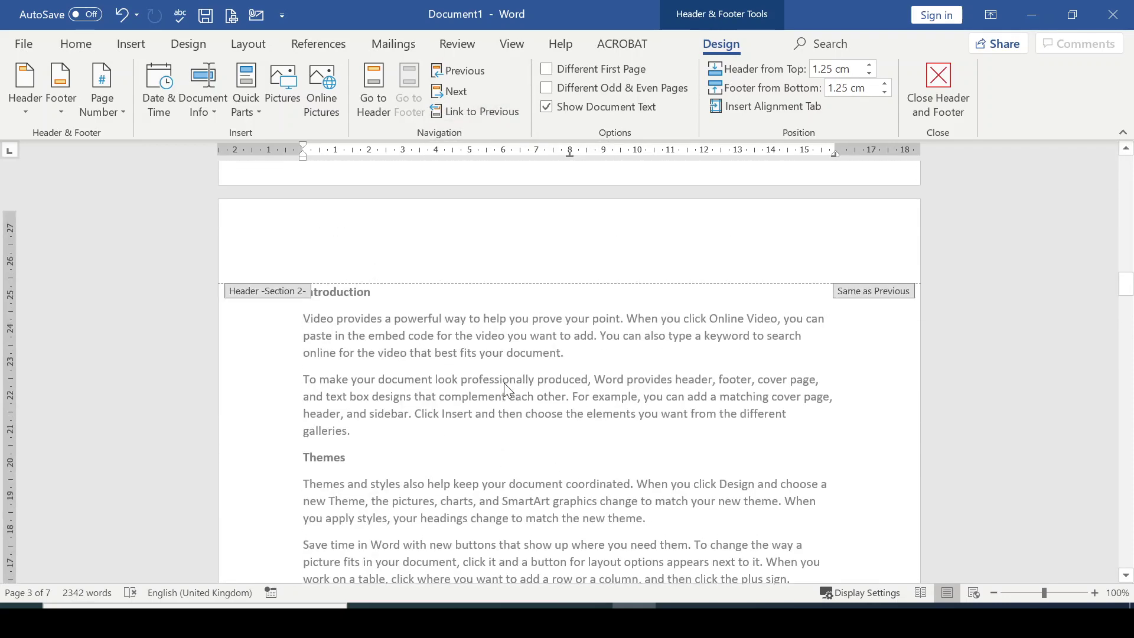
scroll(505, 388, "down", 15)
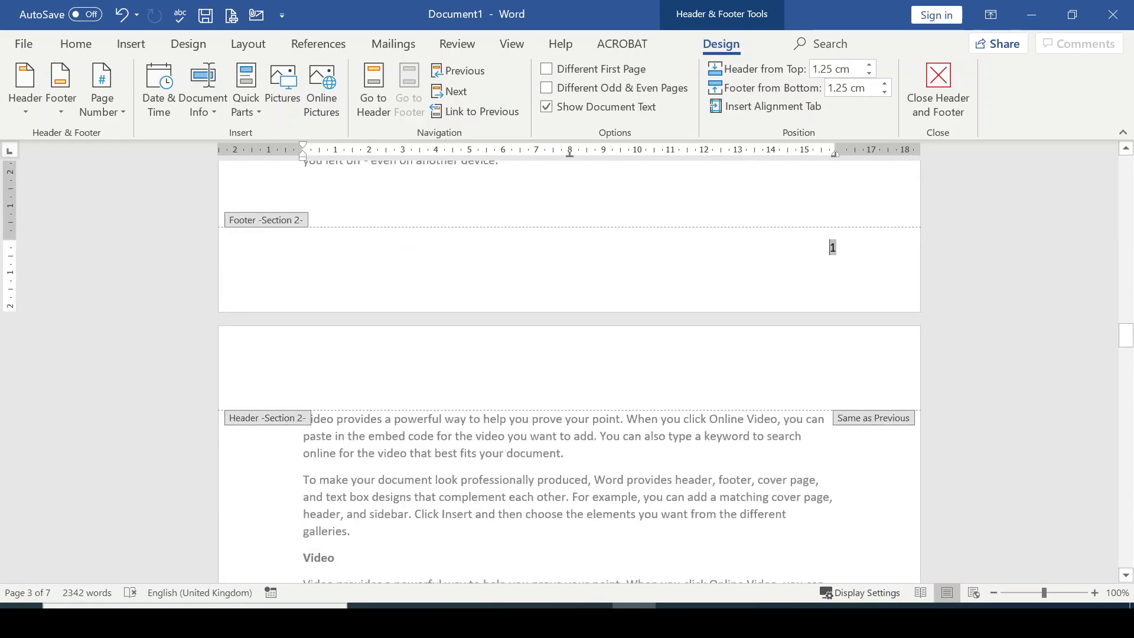
scroll(697, 272, "up", 12)
scroll(700, 287, "up", 5)
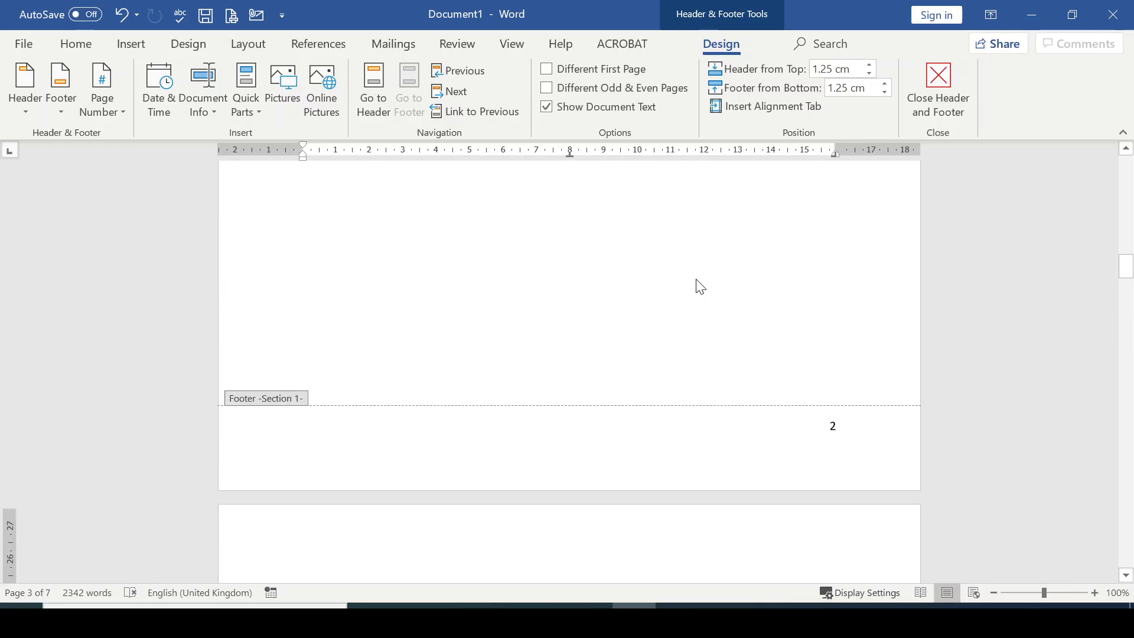
scroll(701, 287, "up", 5)
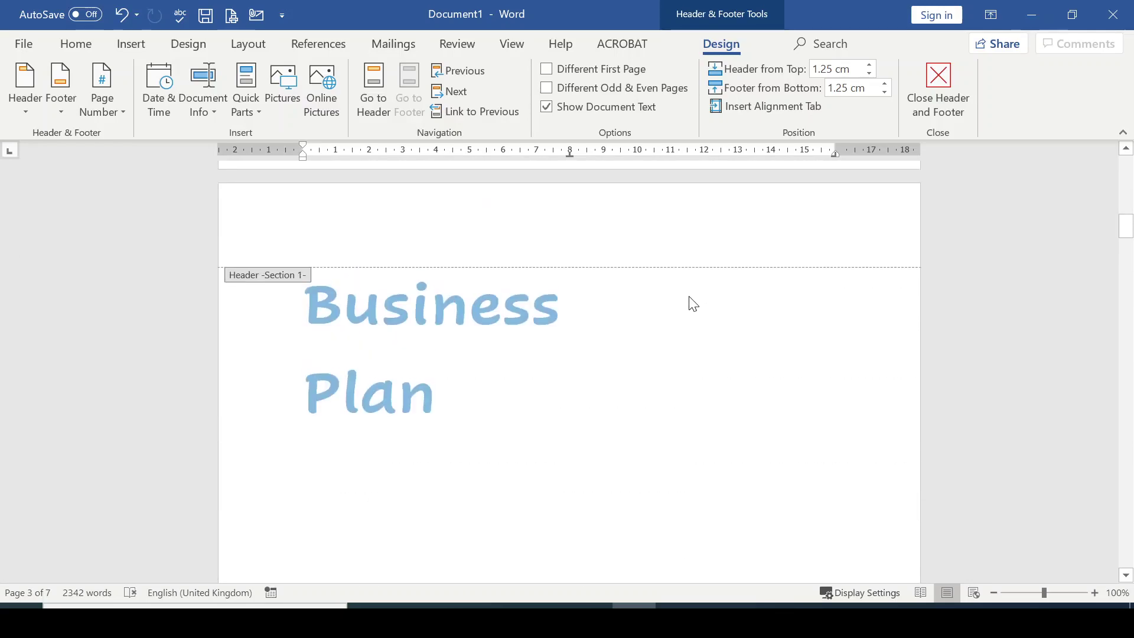
scroll(626, 369, "up", 20)
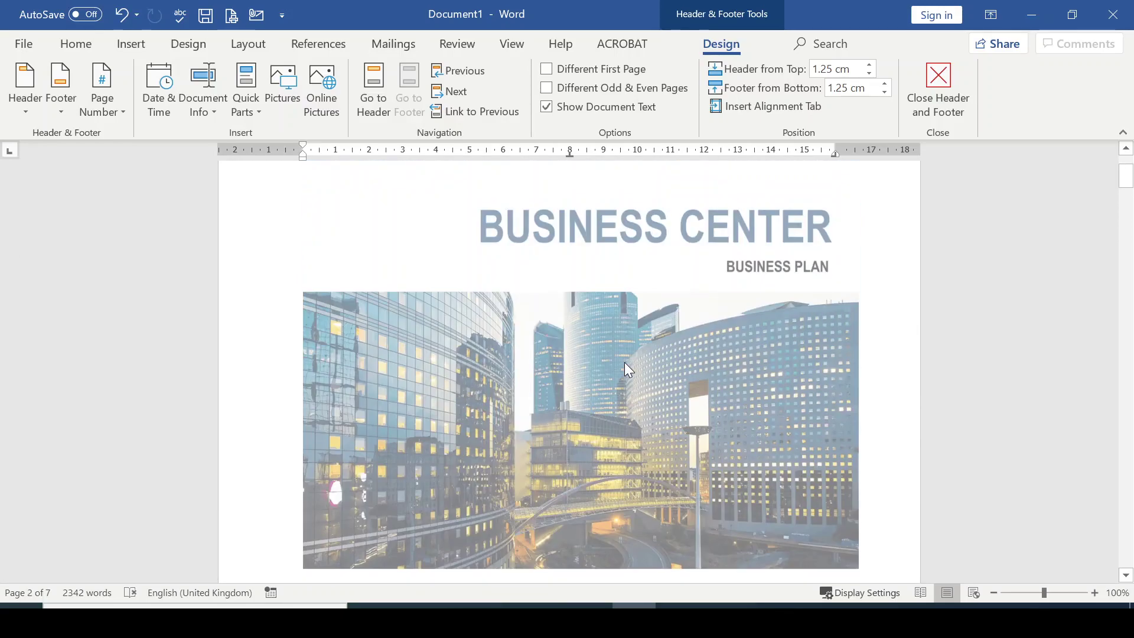
scroll(708, 348, "down", 1)
scroll(399, 407, "up", 1)
- Make sure the cover-page footers carry no page number, then close footer editing
scroll(399, 408, "down", 10)
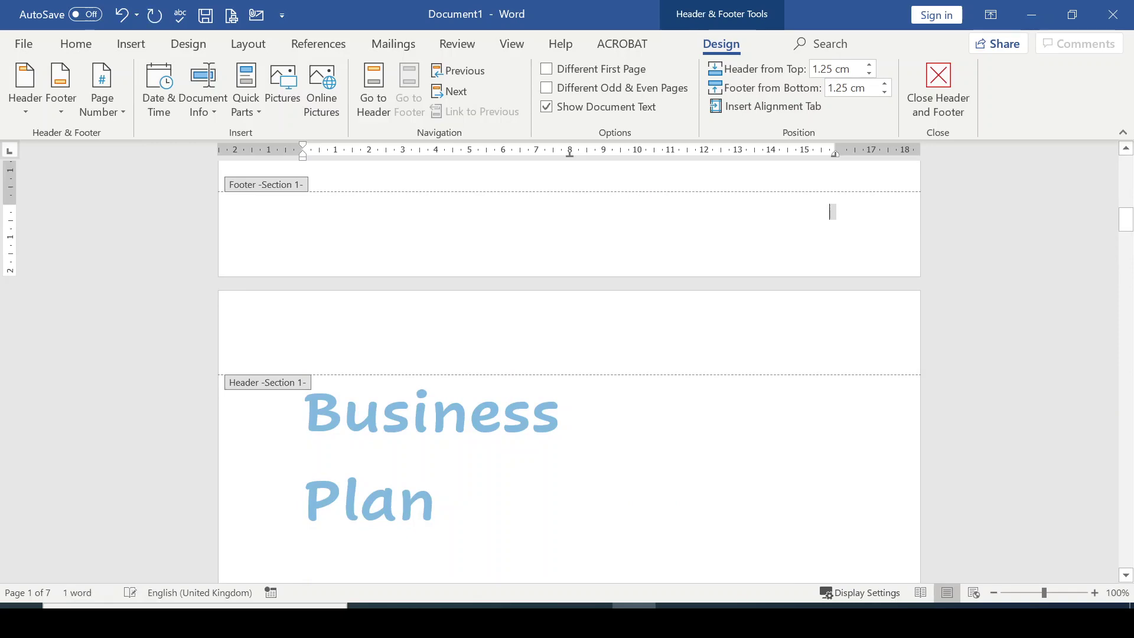
scroll(821, 243, "down", 8)
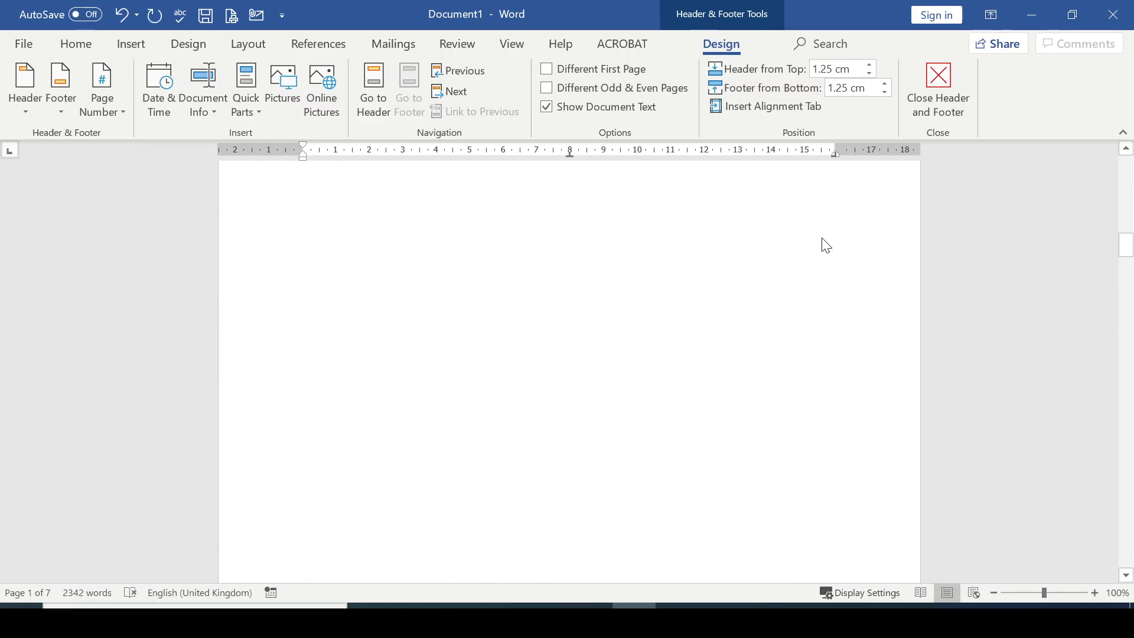
scroll(826, 245, "down", 1)
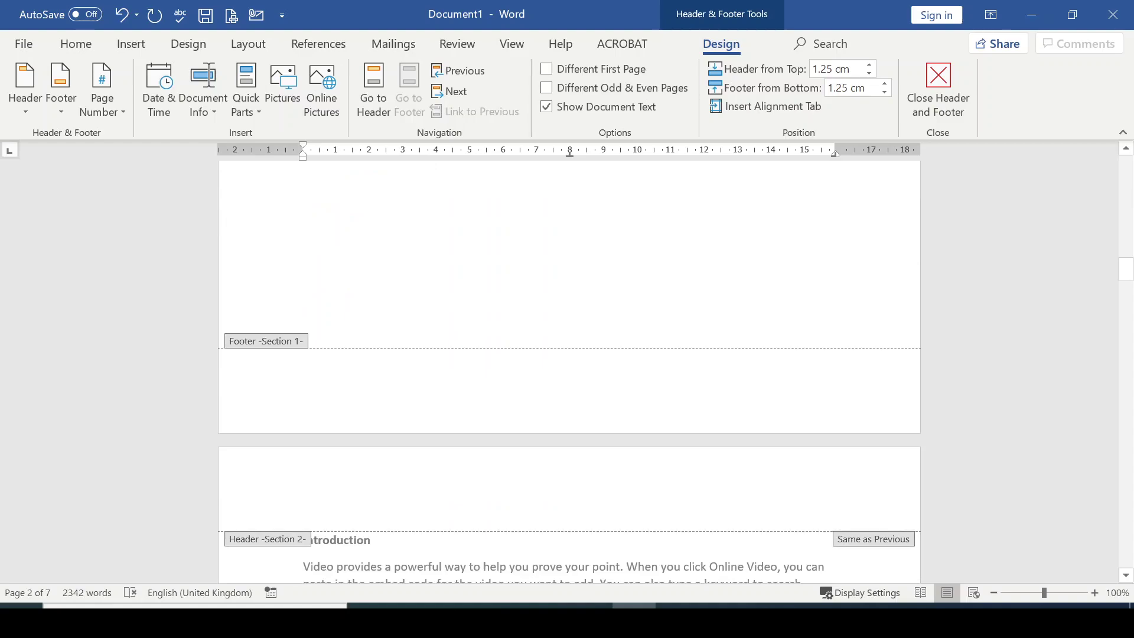
scroll(797, 390, "down", 18)
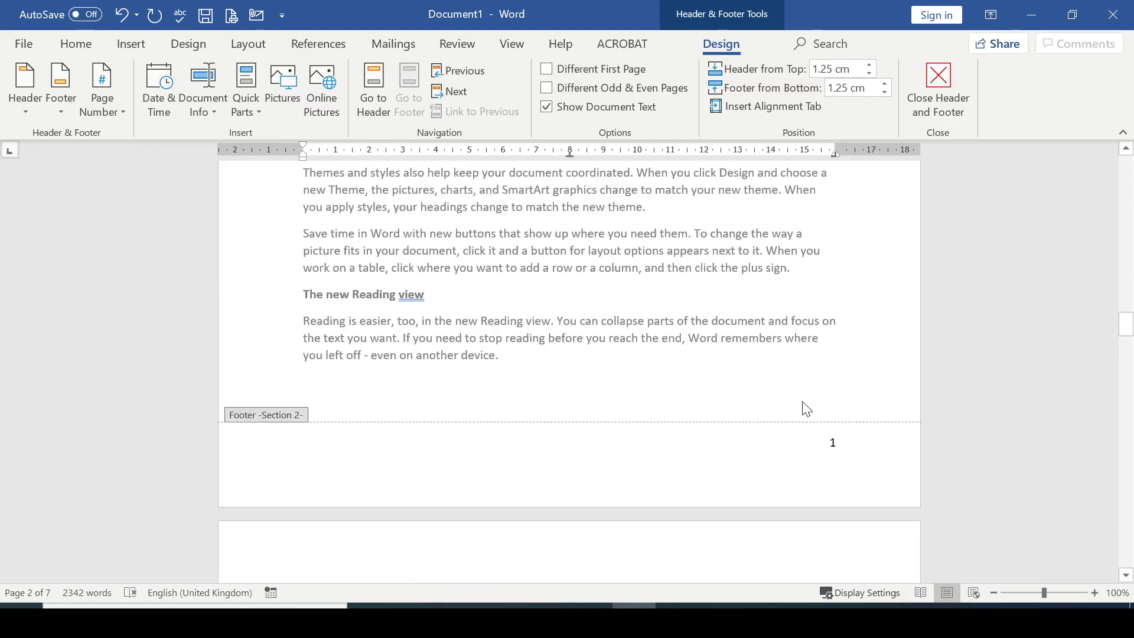
scroll(770, 374, "up", 10)
scroll(773, 378, "up", 18)
scroll(768, 375, "up", 3)
scroll(768, 375, "down", 11)
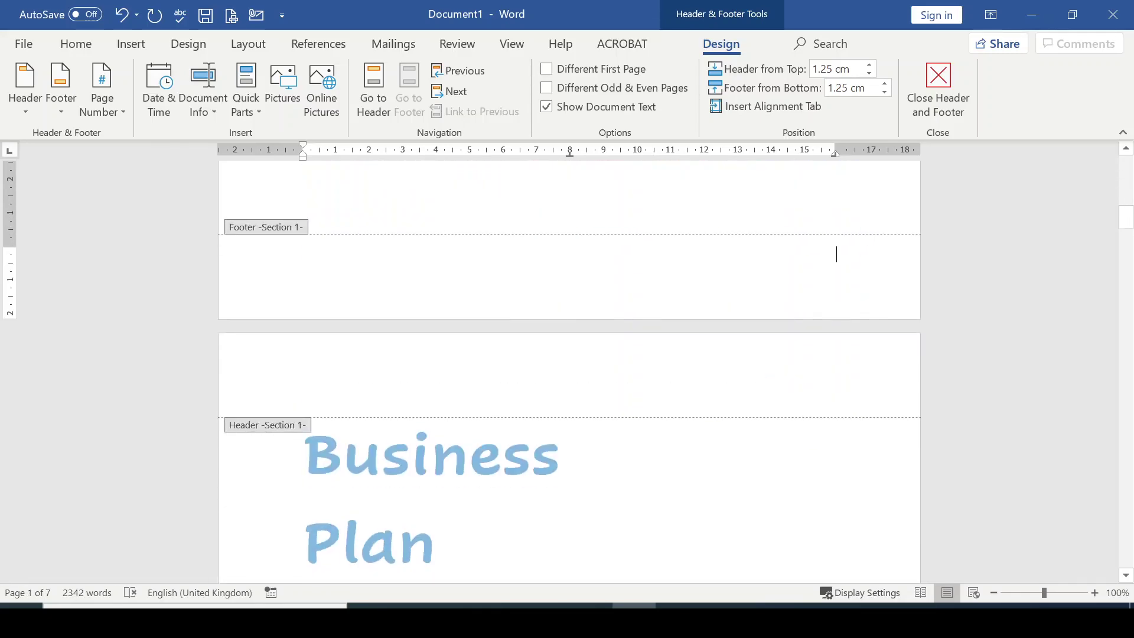
scroll(768, 375, "up", 3)
scroll(767, 373, "down", 12)
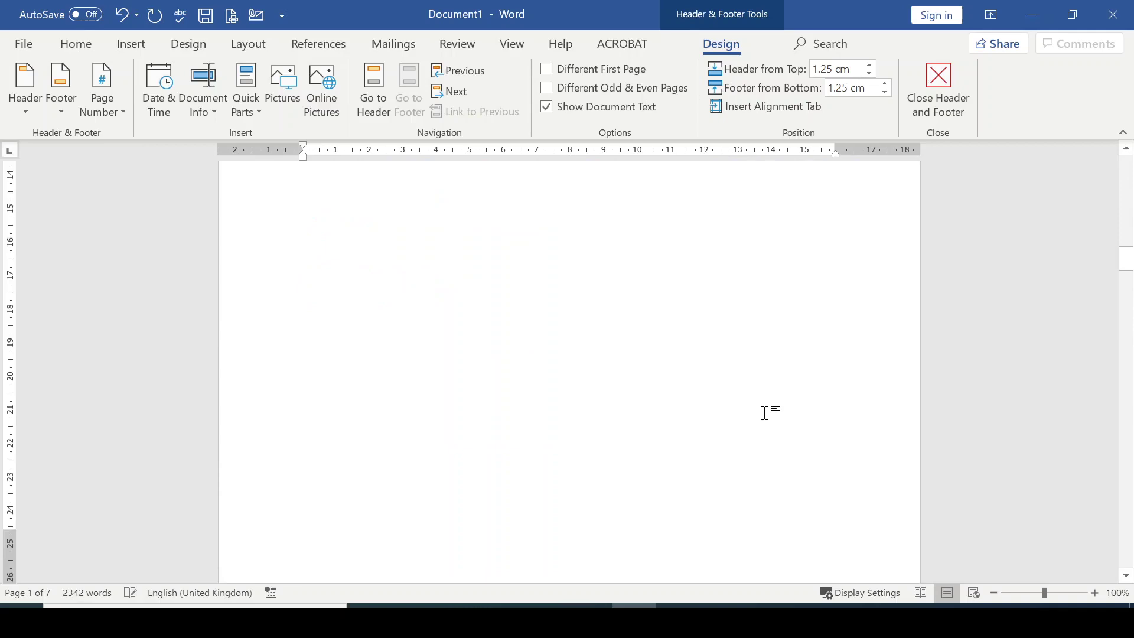
key("Escape")
- Verify the cover pages are unnumbered and Introduction is page 1, then return to Introduction
scroll(766, 400, "up", 12)
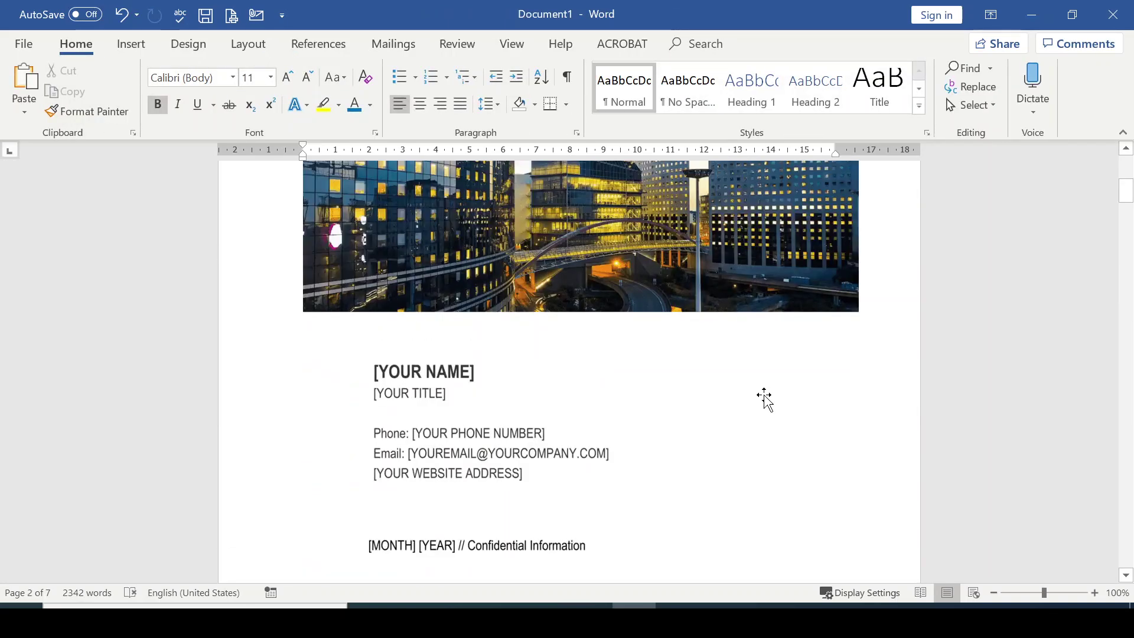
scroll(766, 400, "up", 6)
scroll(767, 397, "down", 8)
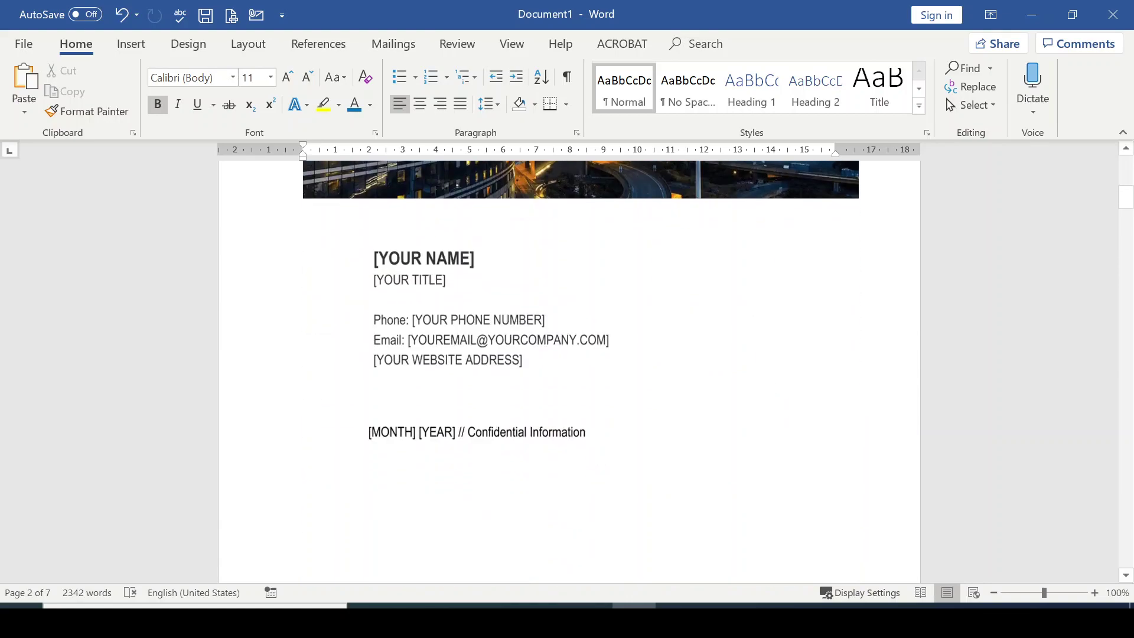
scroll(765, 400, "down", 5)
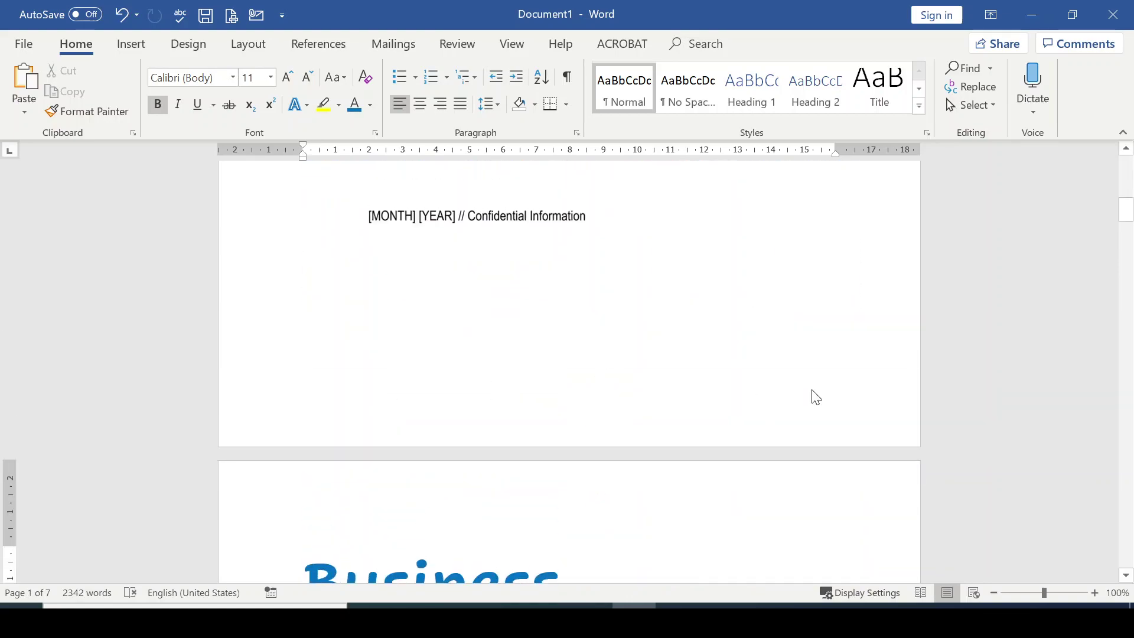
scroll(750, 396, "down", 13)
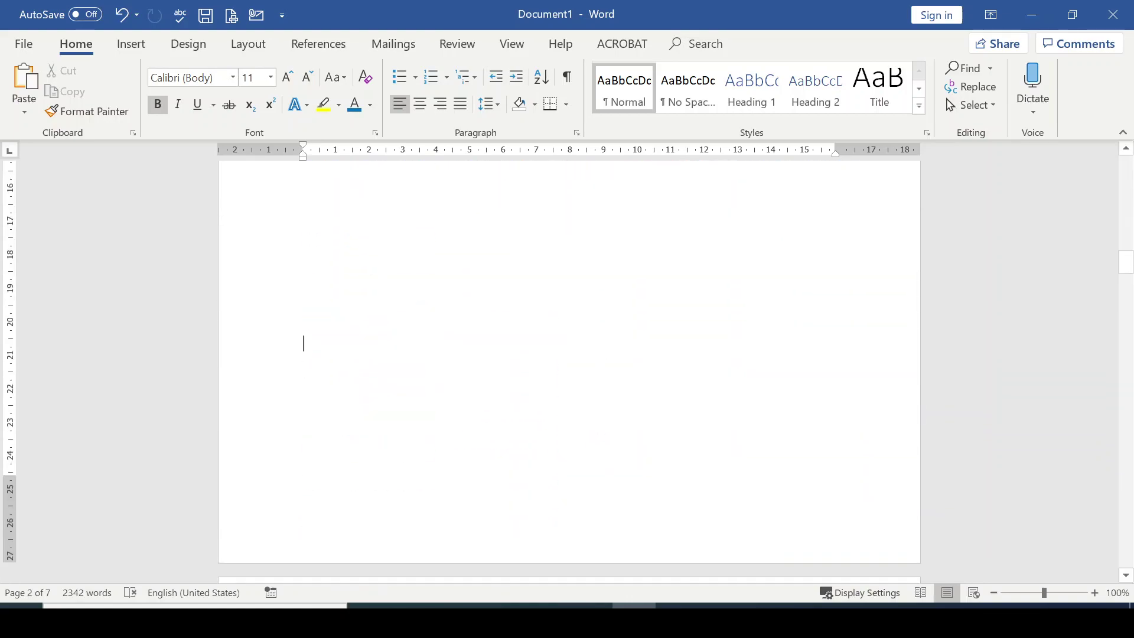
scroll(699, 360, "down", 11)
scroll(699, 374, "down", 10)
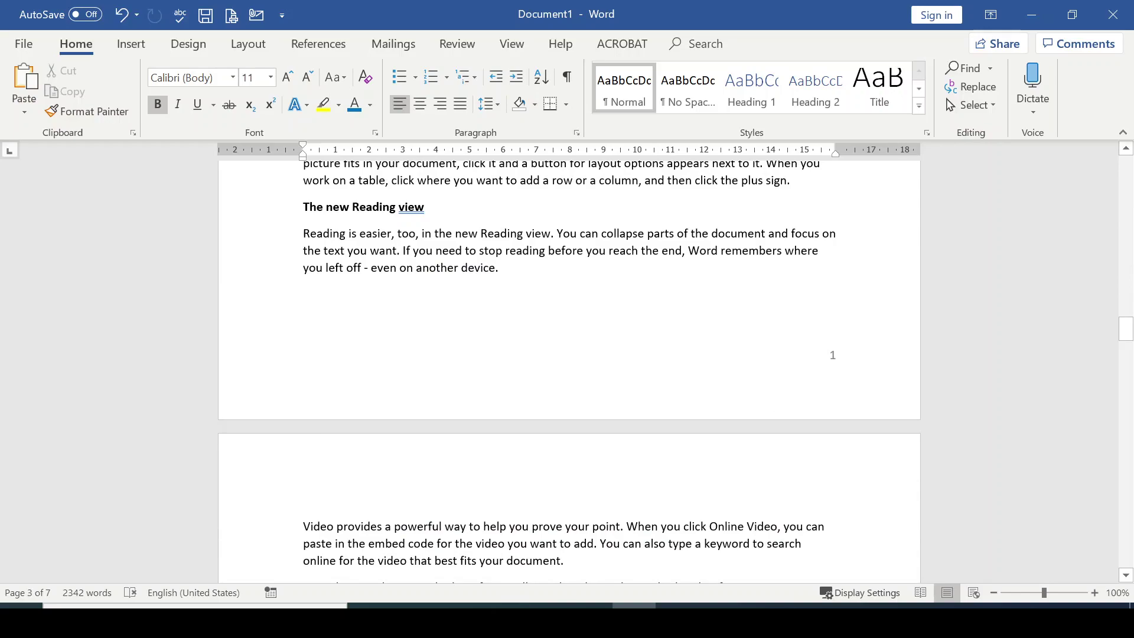
scroll(831, 306, "down", 3)
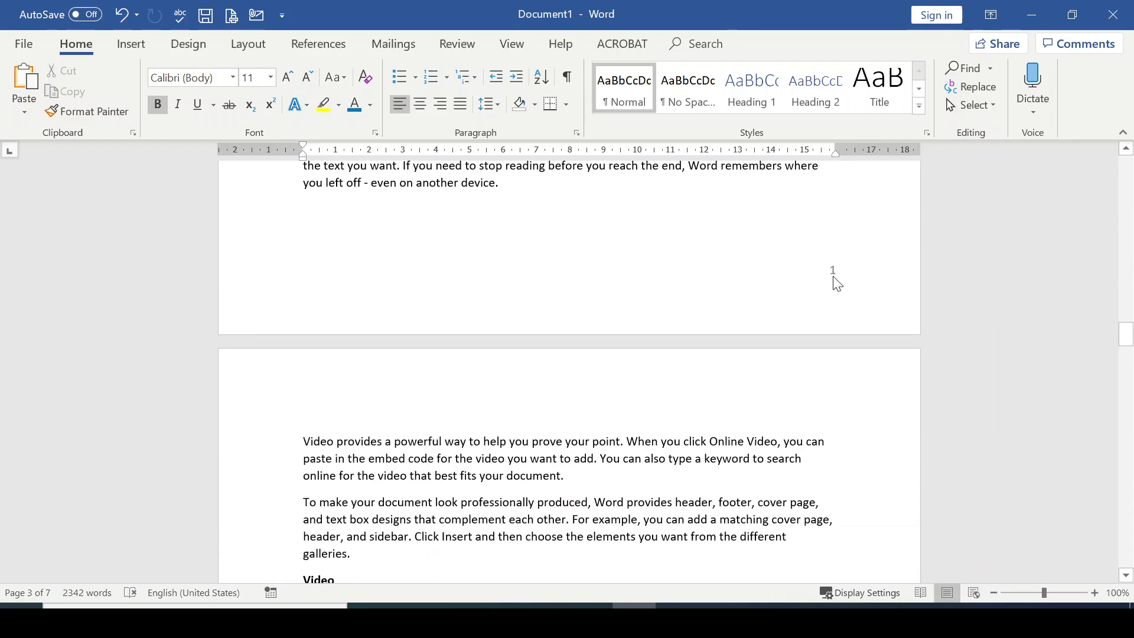
scroll(837, 284, "down", 3)
key("shift+F5")
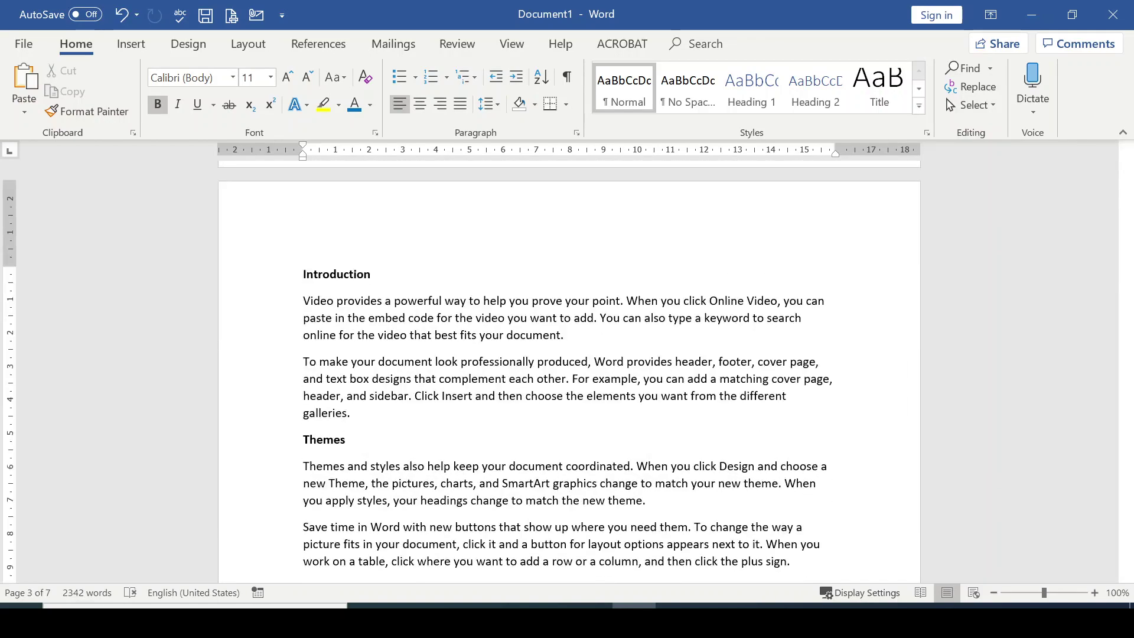